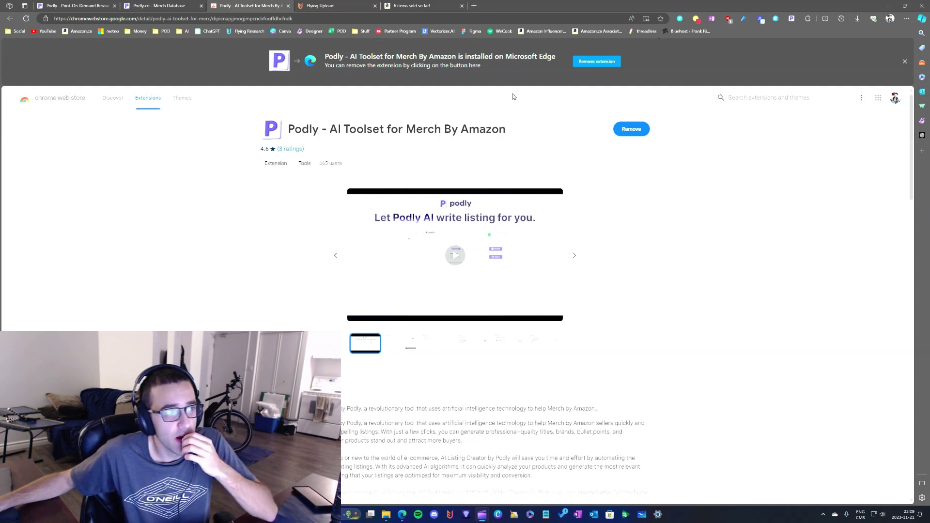
# Step: Bring up the Edge InPrivate window preview from the taskbar icon
pyautogui.moveTo(405, 520)
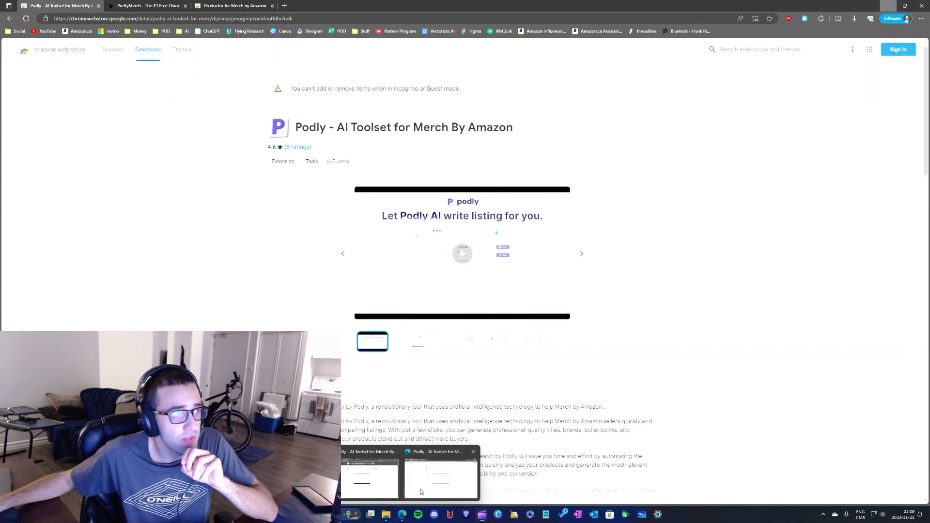
# Step: Bring the private window forward and browse the PrettyMerch extension page
pyautogui.click(421, 490)
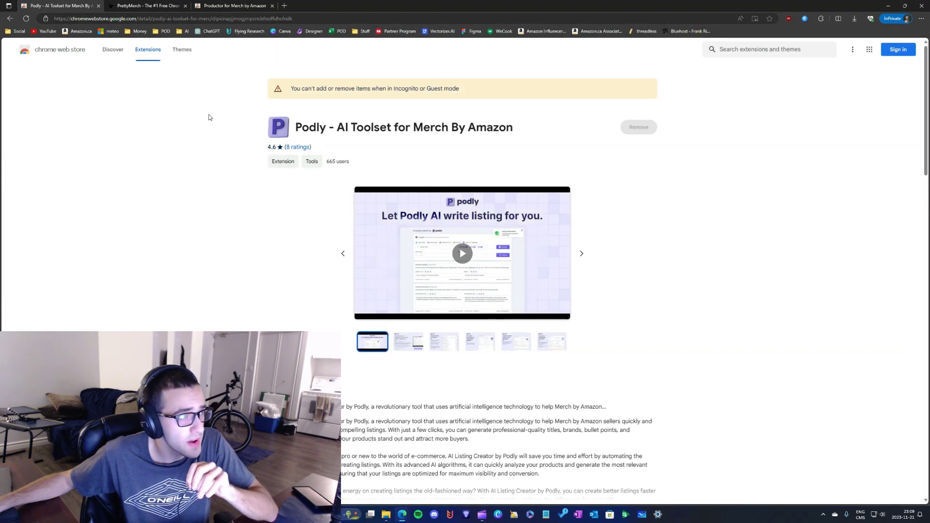
pyautogui.click(164, 5)
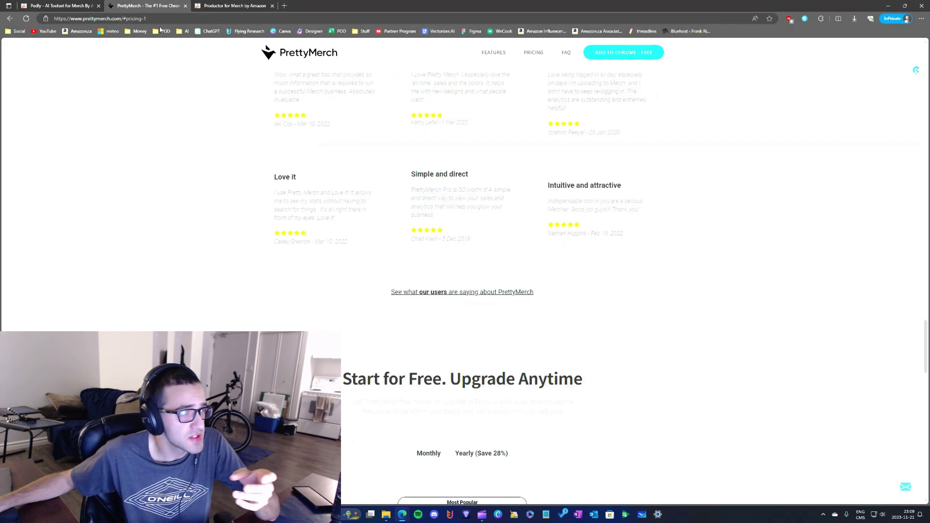
pyautogui.scroll(10, 223, 175)
pyautogui.scroll(15, 252, 193)
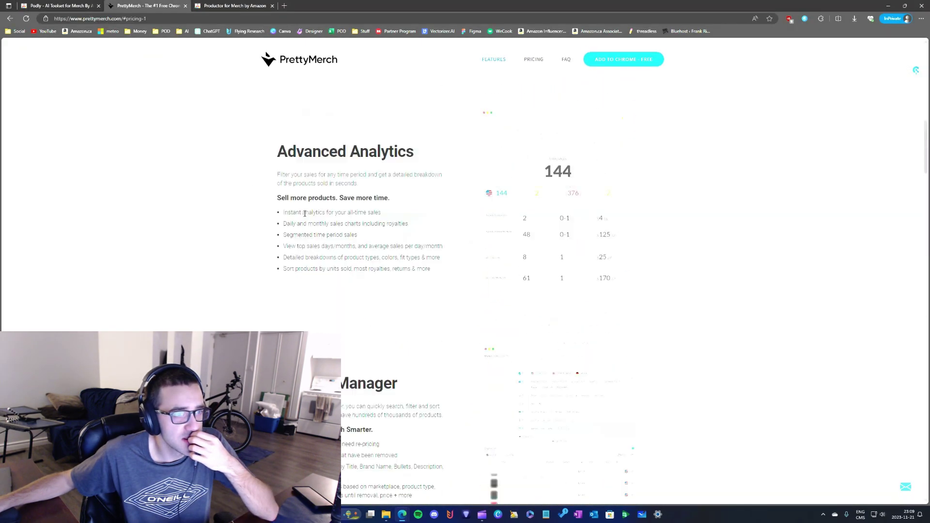
pyautogui.scroll(-15, 315, 223)
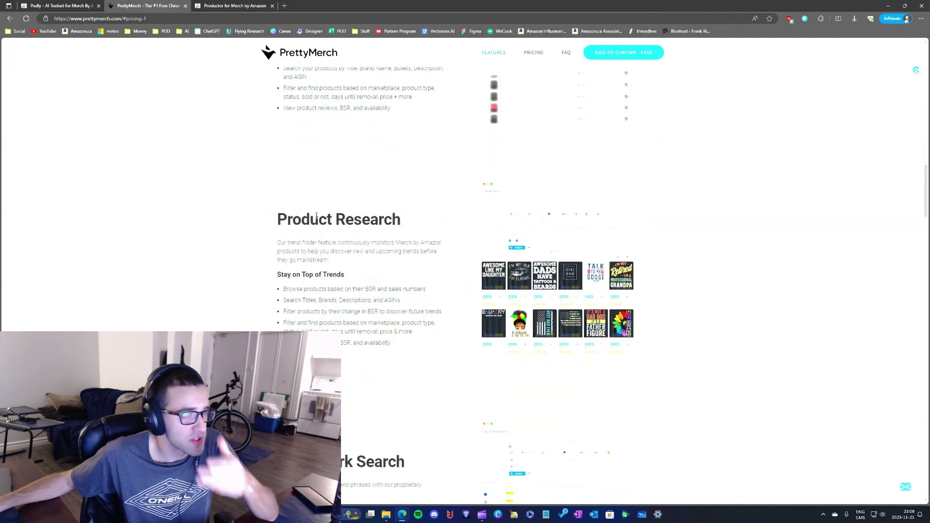
pyautogui.scroll(-7, 316, 233)
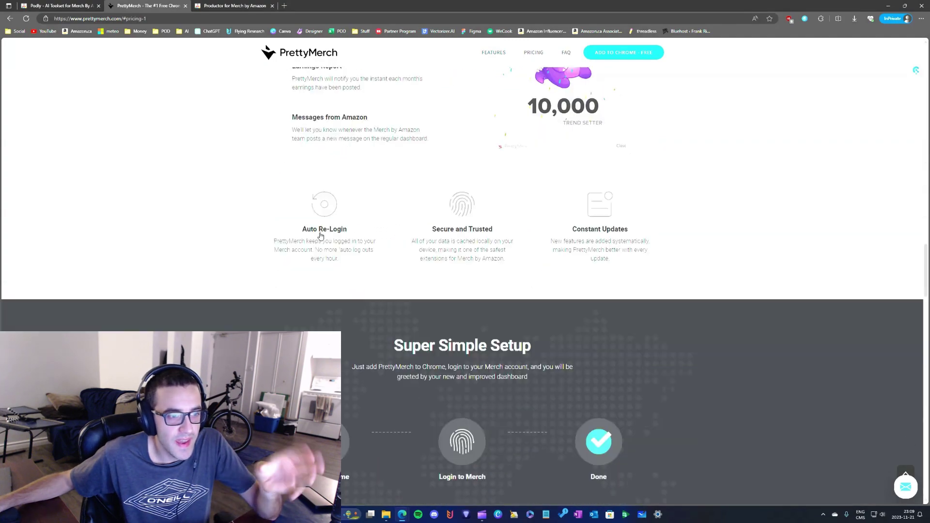
# Step: Compare the Podly, PrettyMerch and Productor pages, then minimise the private window and go to Merch on Demand
pyautogui.click(93, 5)
pyautogui.click(146, 5)
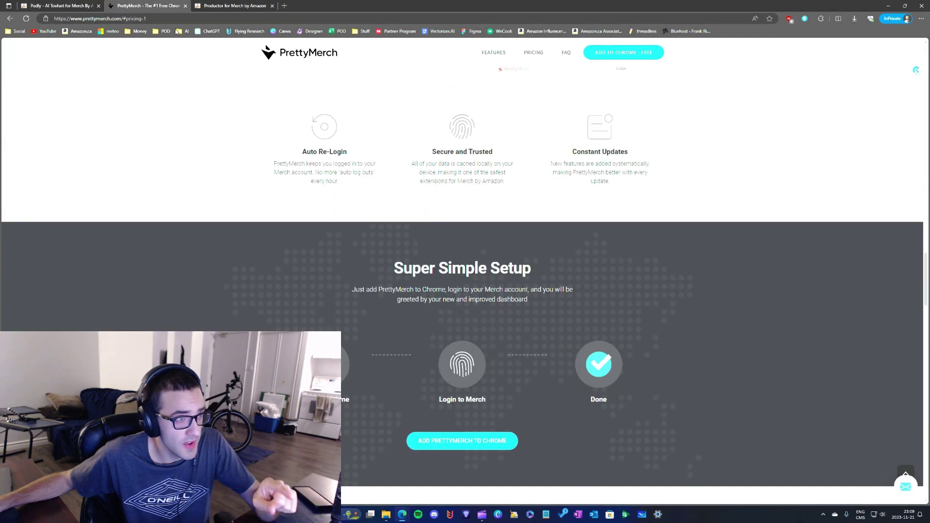
pyautogui.scroll(12, 298, 203)
pyautogui.scroll(6, 298, 204)
pyautogui.click(232, 6)
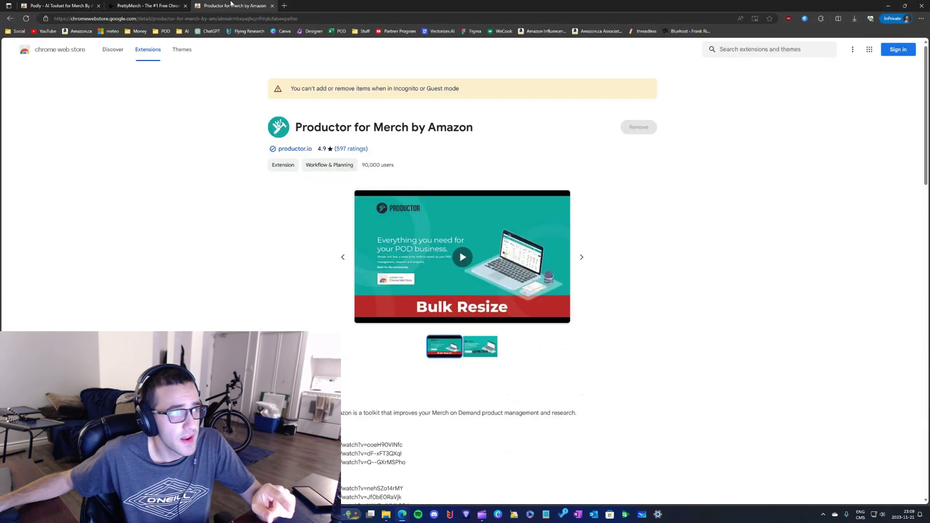
pyautogui.press('super+Down')
pyautogui.press('super+Down')
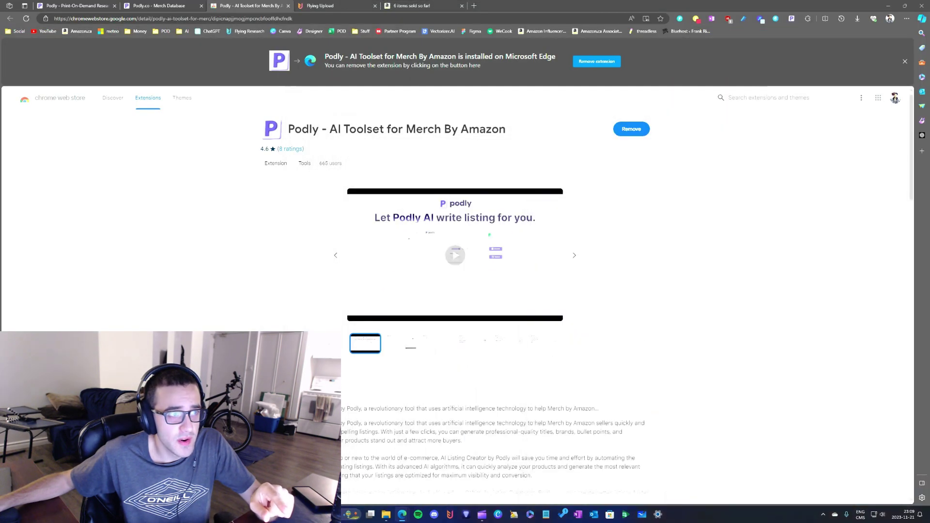
pyautogui.click(412, 5)
pyautogui.scroll(-20, 459, 327)
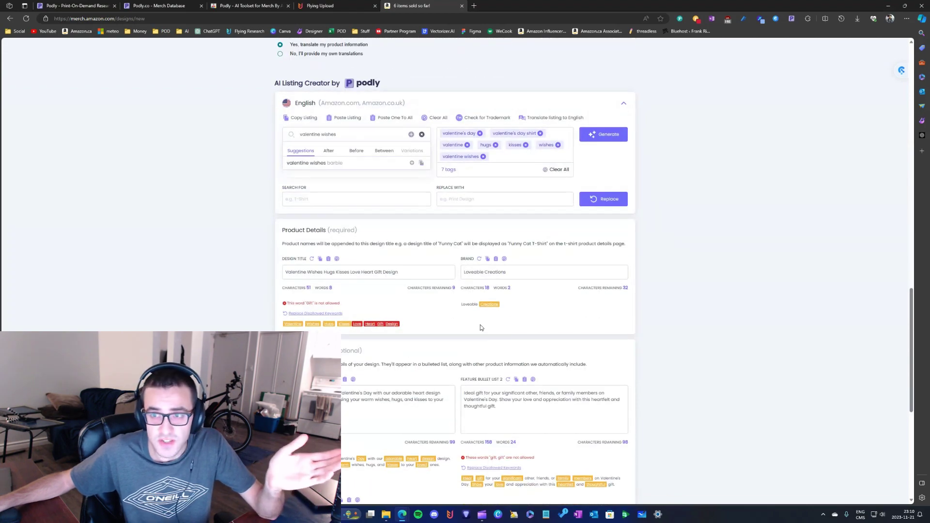
pyautogui.scroll(-4, 481, 324)
pyautogui.scroll(7, 485, 320)
pyautogui.scroll(17, 488, 314)
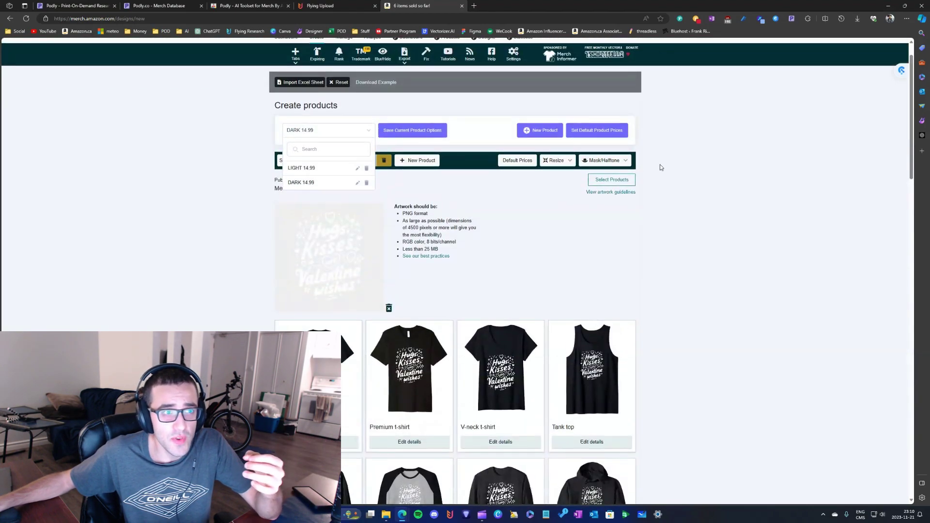
pyautogui.scroll(1, 510, 314)
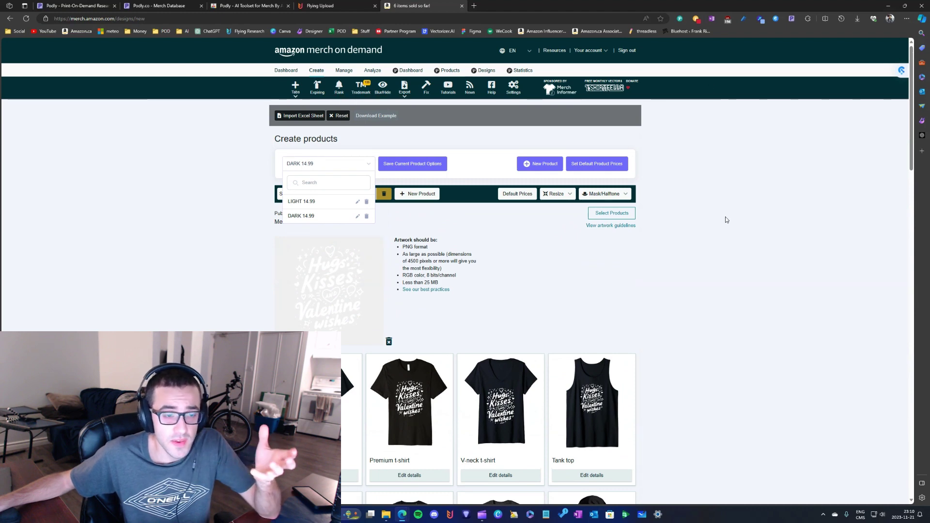
pyautogui.scroll(-15, 725, 217)
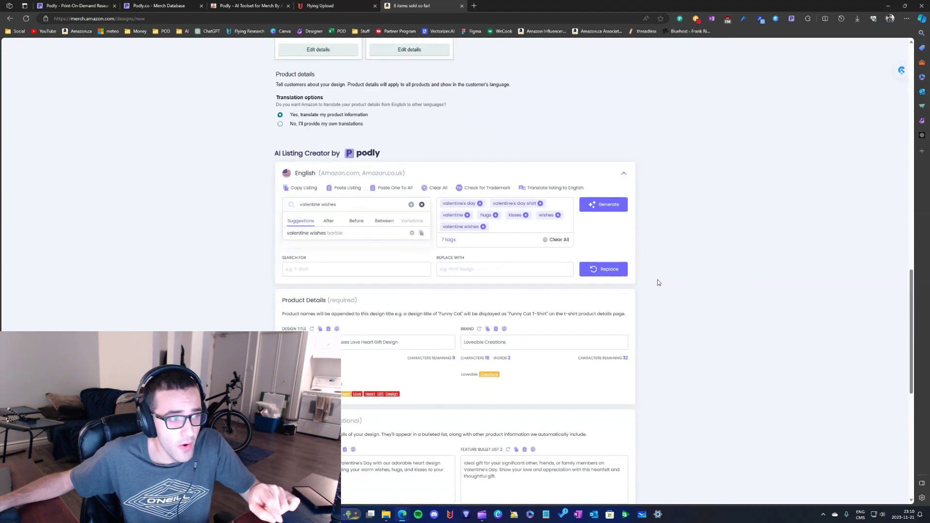
pyautogui.moveTo(271, 154); pyautogui.dragTo(331, 155)
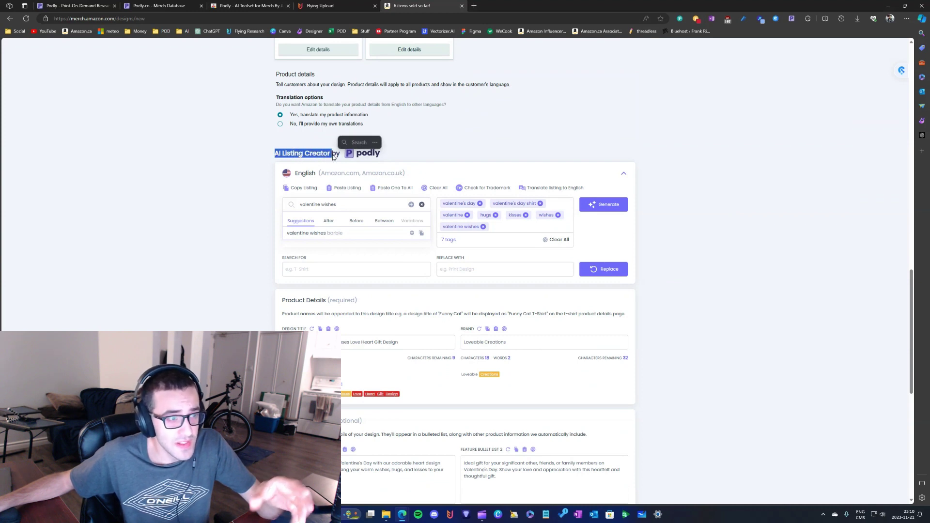
pyautogui.click(257, 172)
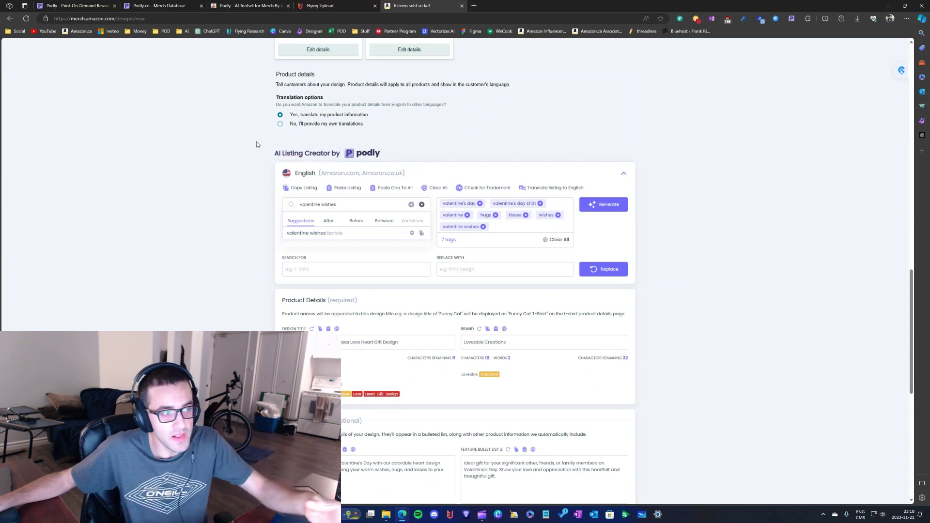
pyautogui.moveTo(273, 155); pyautogui.dragTo(332, 154)
pyautogui.click(696, 232)
pyautogui.scroll(7, 581, 330)
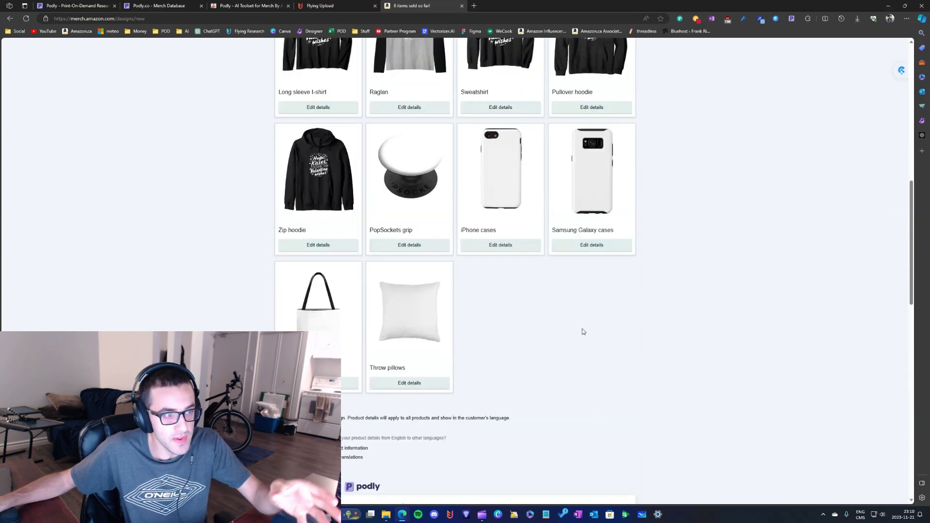
pyautogui.scroll(-5, 577, 328)
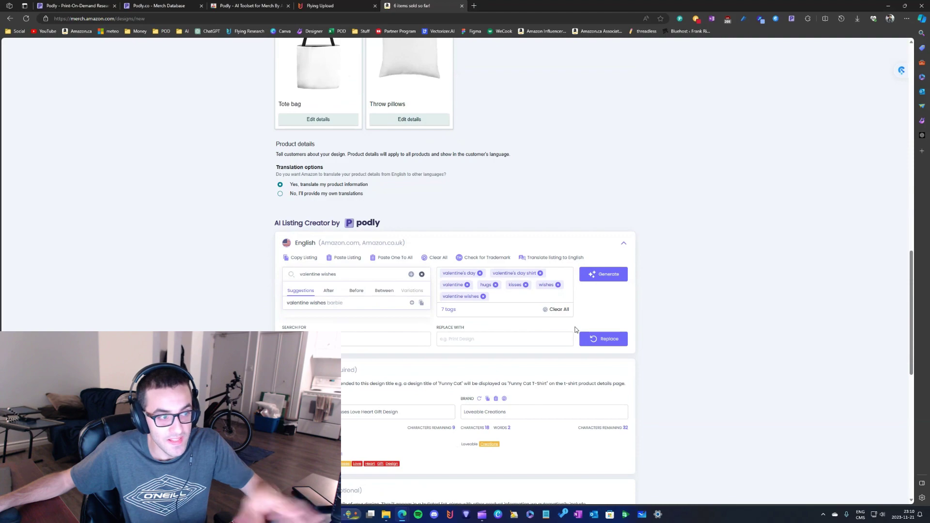
pyautogui.scroll(7, 579, 339)
pyautogui.scroll(-7, 569, 376)
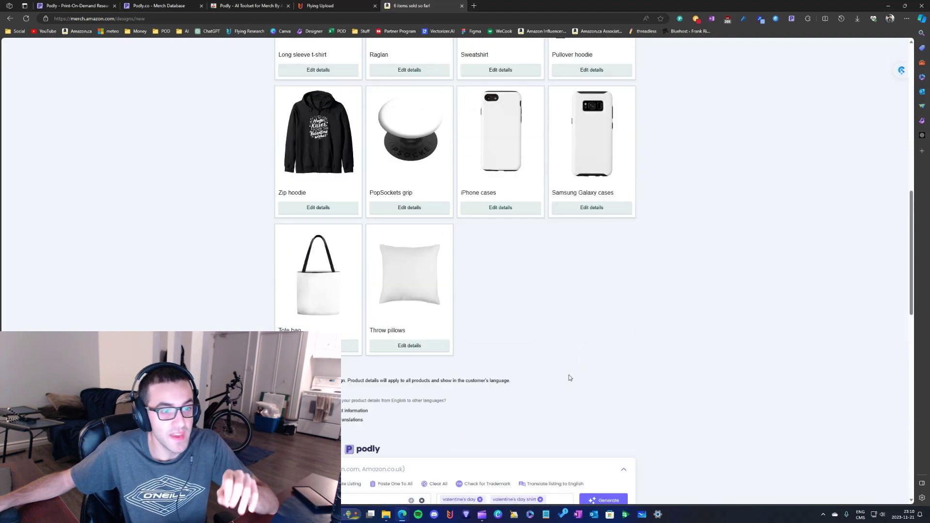
pyautogui.scroll(15, 533, 339)
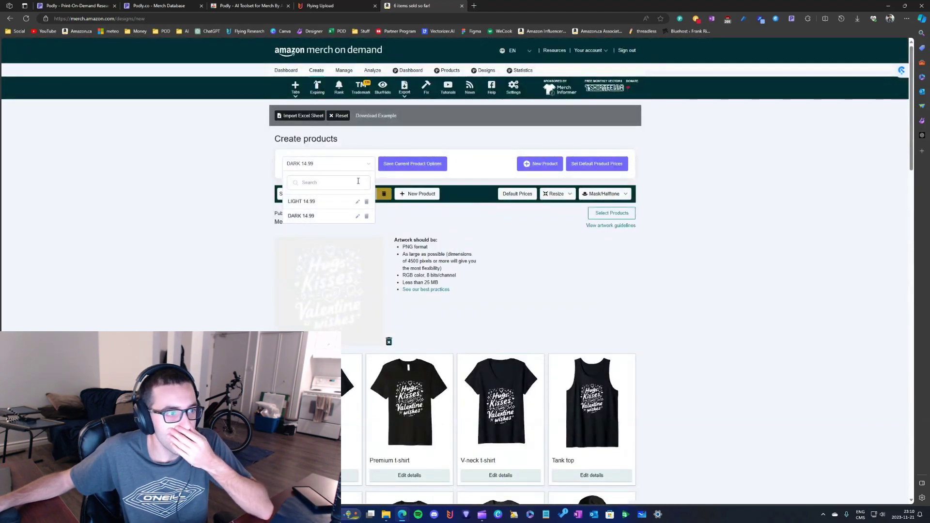
pyautogui.click(326, 170)
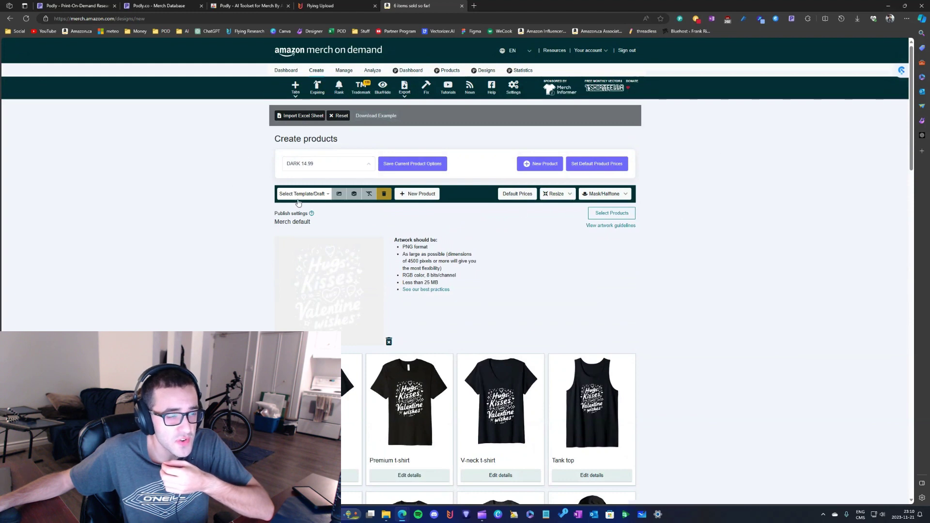
pyautogui.click(315, 165)
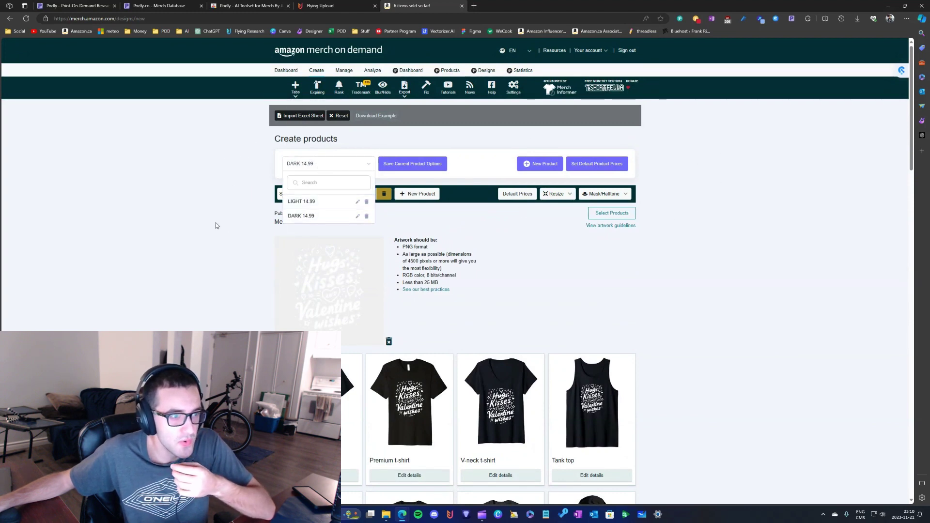
pyautogui.click(343, 164)
pyautogui.click(313, 197)
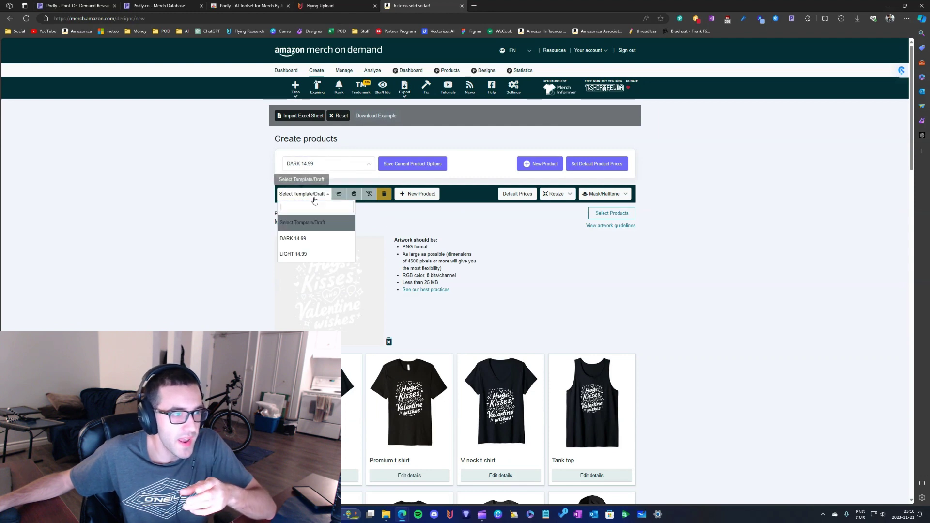
pyautogui.click(315, 198)
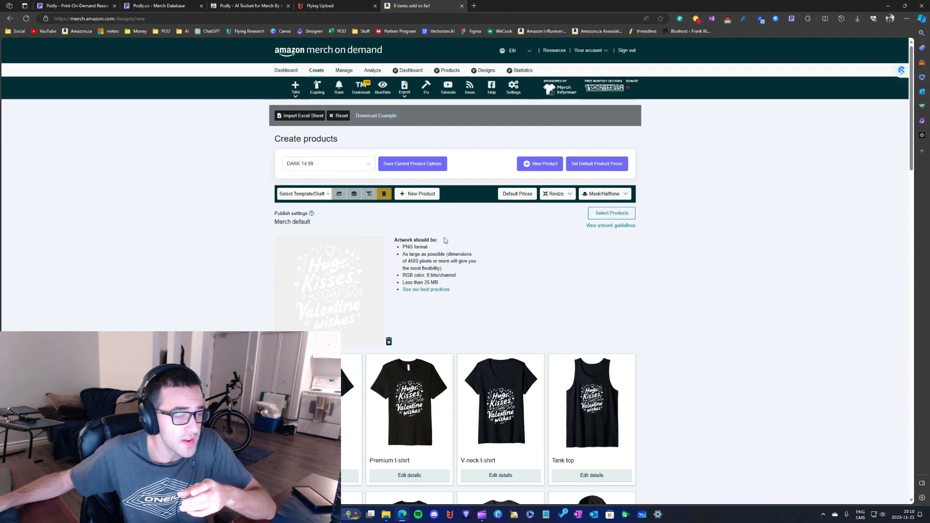
pyautogui.click(360, 168)
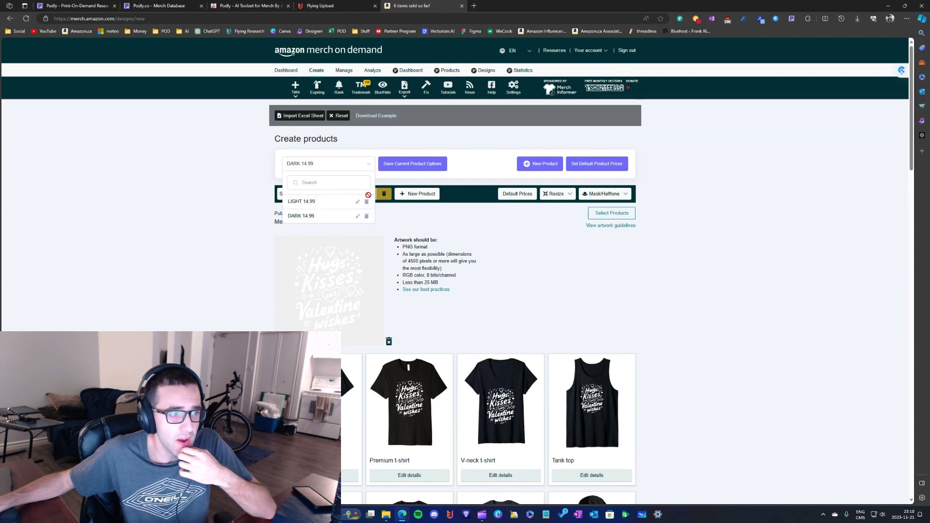
pyautogui.click(343, 168)
pyautogui.scroll(-9, 356, 225)
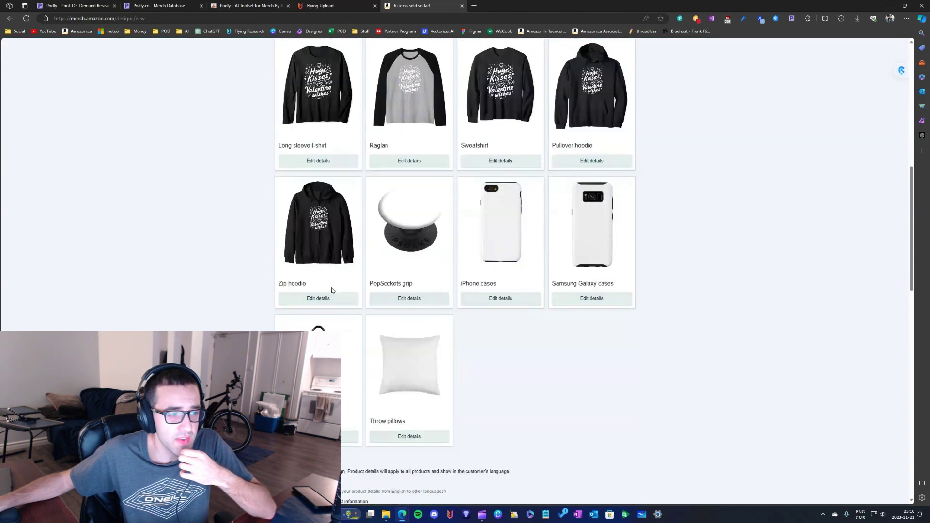
pyautogui.scroll(9, 332, 290)
pyautogui.click(320, 163)
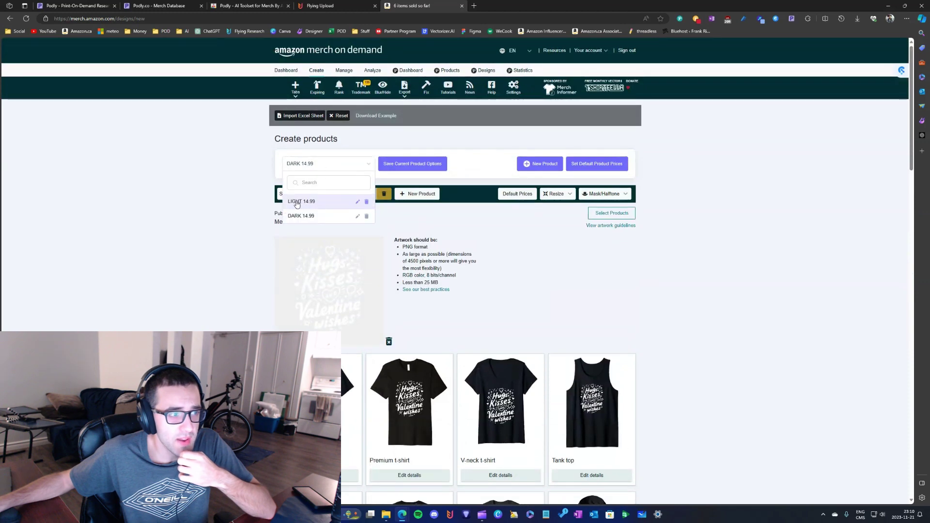
pyautogui.click(372, 166)
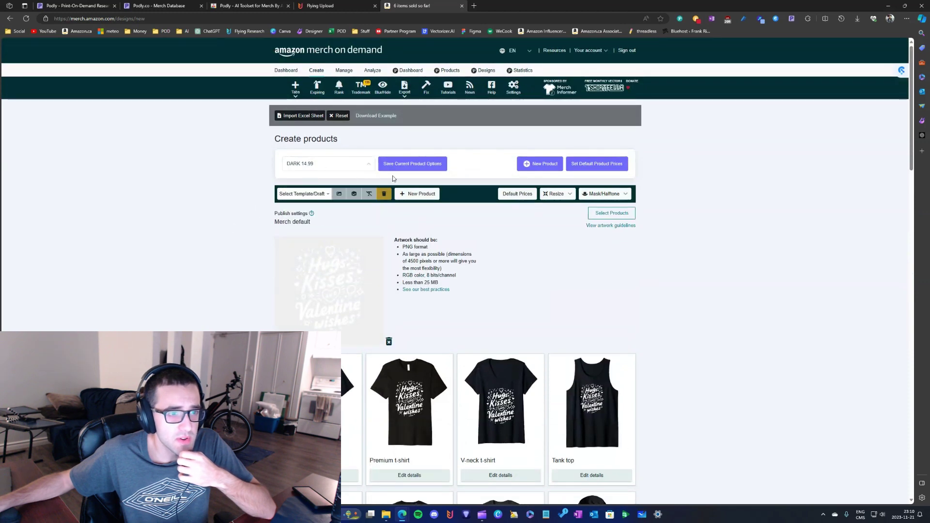
pyautogui.click(583, 166)
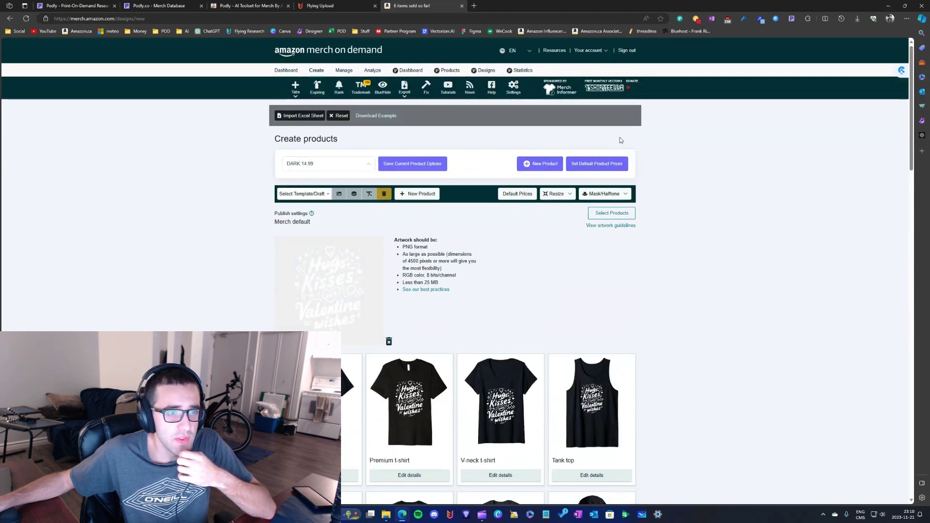
pyautogui.click(385, 164)
pyautogui.scroll(-5, 361, 285)
pyautogui.click(318, 267)
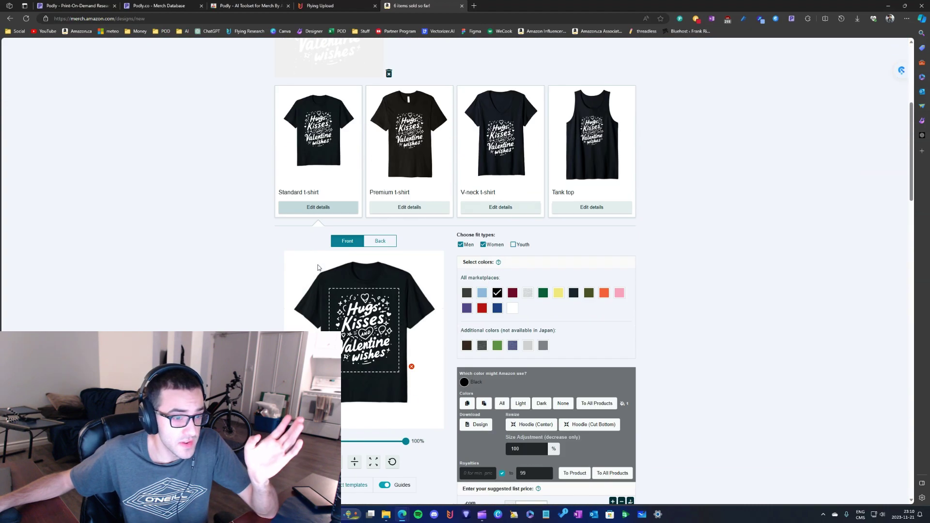
pyautogui.scroll(5, 437, 219)
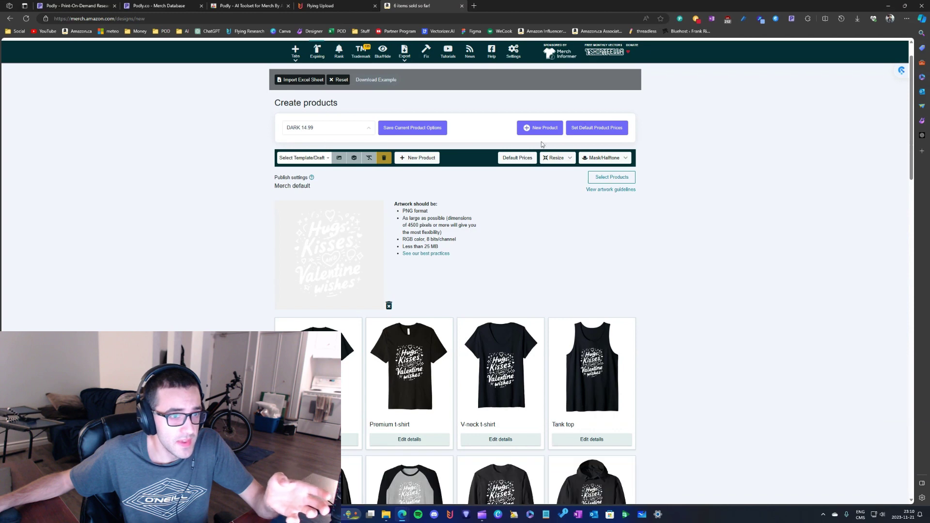
pyautogui.click(322, 132)
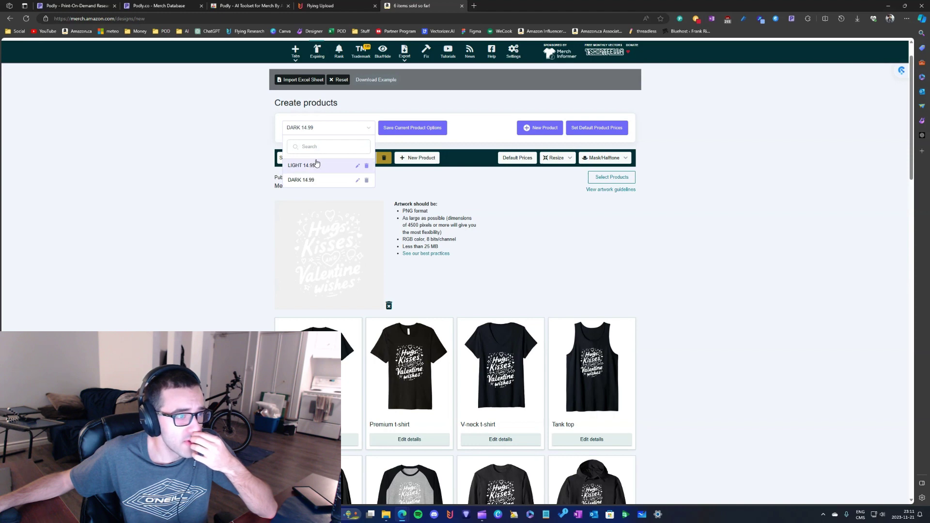
pyautogui.click(342, 130)
pyautogui.click(308, 158)
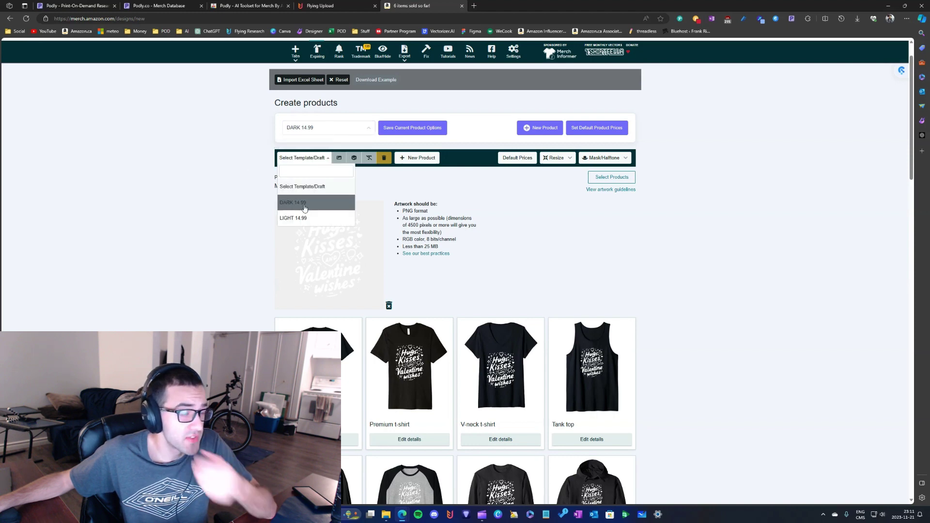
pyautogui.click(303, 157)
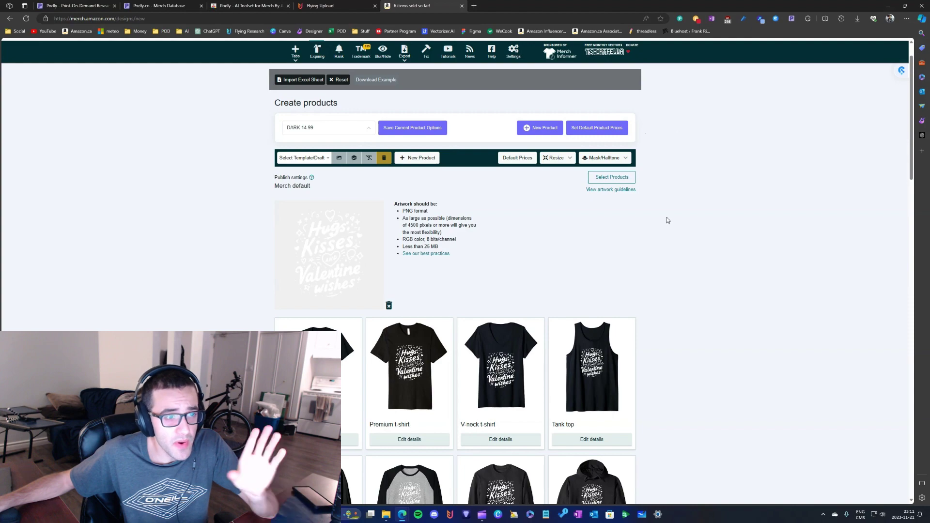
# Step: Review the Valentine listing, then apply the DARK 14.99 template from the Template/Draft dropdown
pyautogui.scroll(-14, 664, 218)
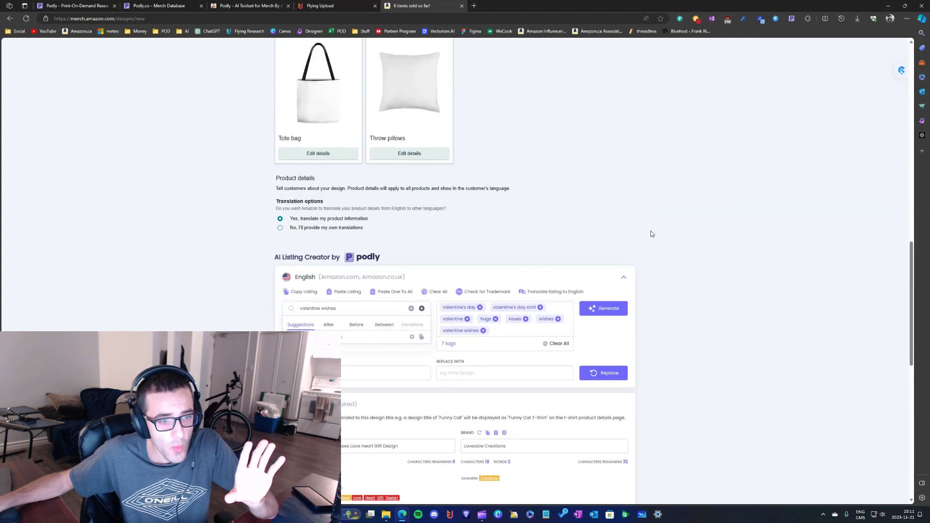
pyautogui.scroll(15, 652, 233)
pyautogui.scroll(-20, 667, 216)
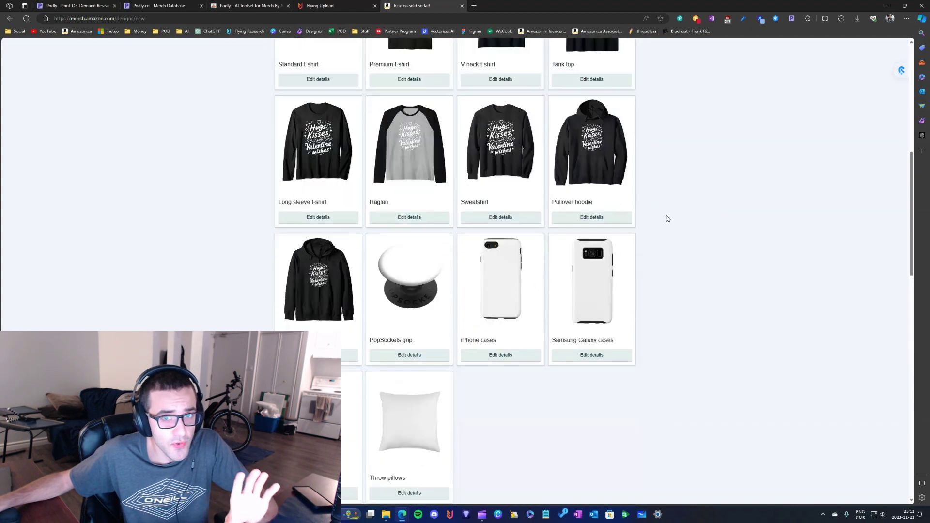
pyautogui.scroll(20, 683, 219)
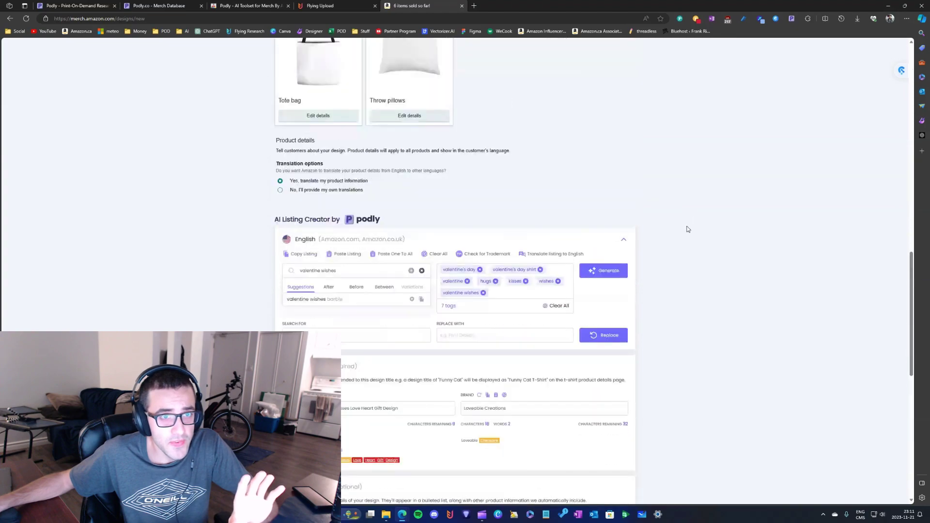
pyautogui.scroll(-4, 603, 216)
pyautogui.scroll(-10, 429, 242)
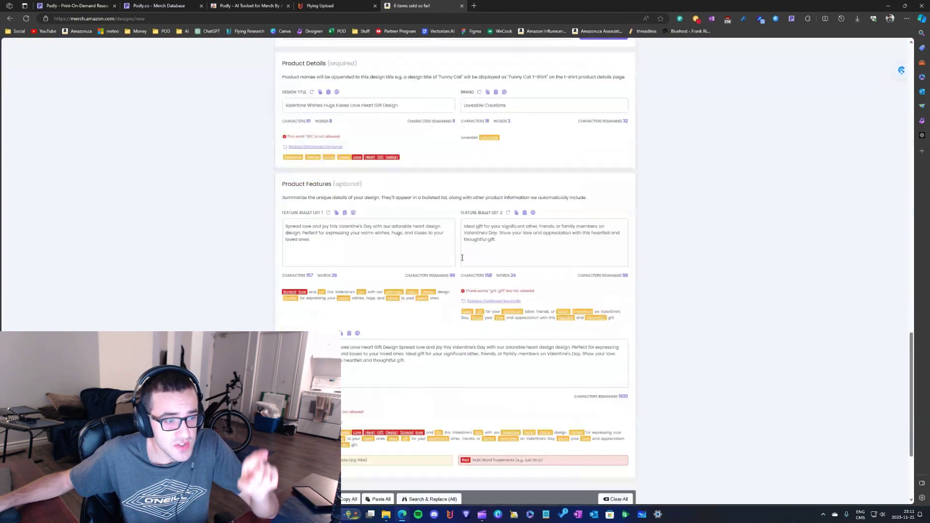
pyautogui.scroll(4, 357, 268)
pyautogui.scroll(2, 353, 232)
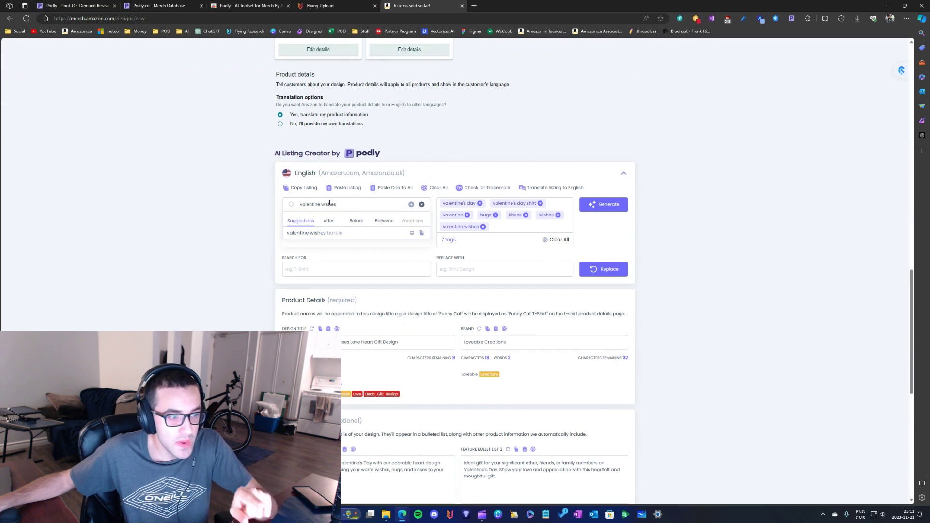
pyautogui.scroll(10, 602, 146)
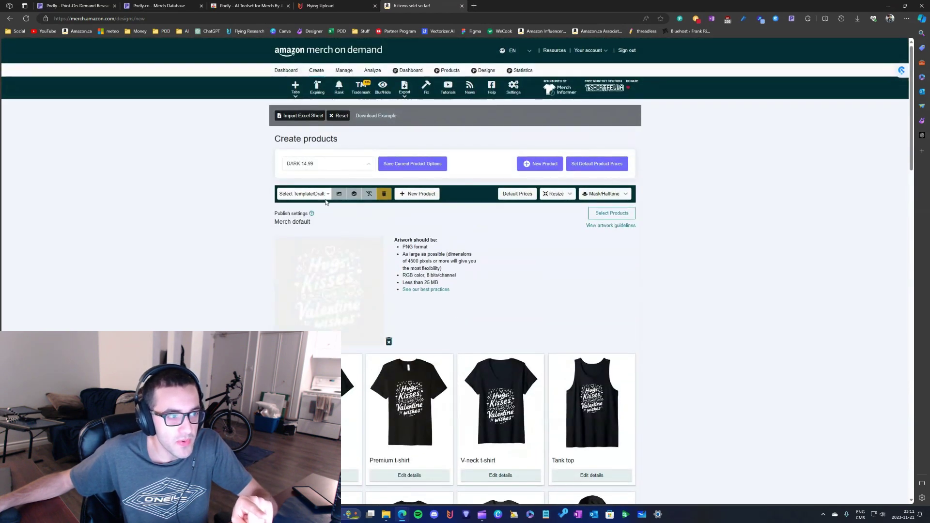
pyautogui.click(310, 193)
pyautogui.click(315, 245)
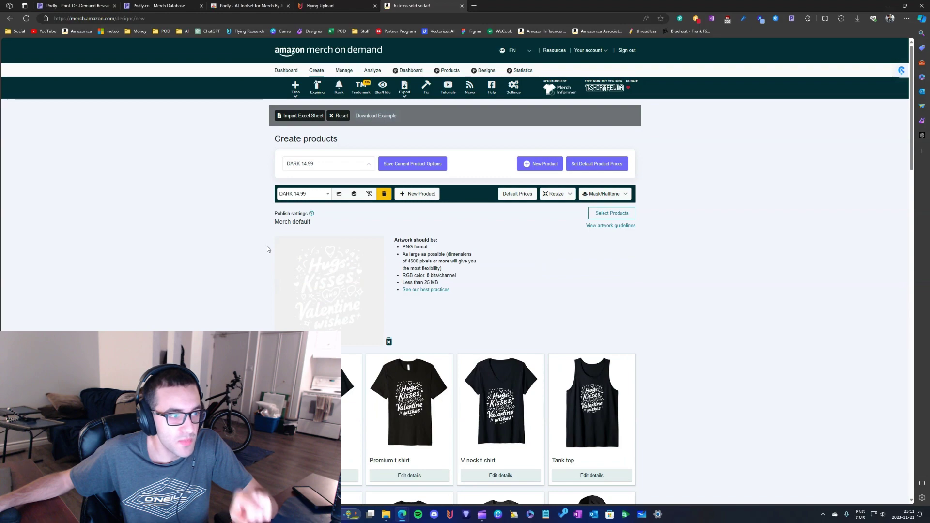
# Step: Highlight the AI Listing Creator heading text twice, deselecting it each time
pyautogui.scroll(-1, 489, 291)
pyautogui.scroll(-15, 488, 290)
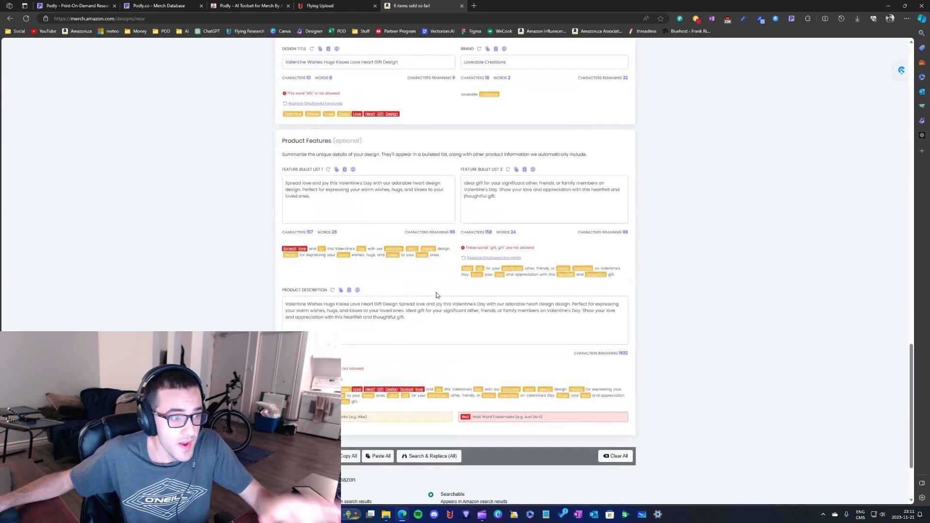
pyautogui.scroll(3, 436, 292)
pyautogui.scroll(4, 432, 301)
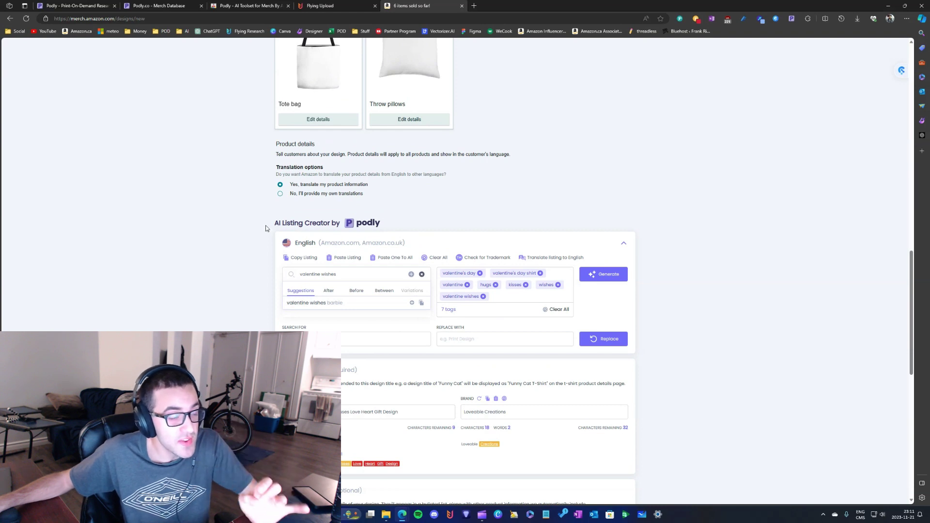
pyautogui.moveTo(266, 228); pyautogui.dragTo(330, 222)
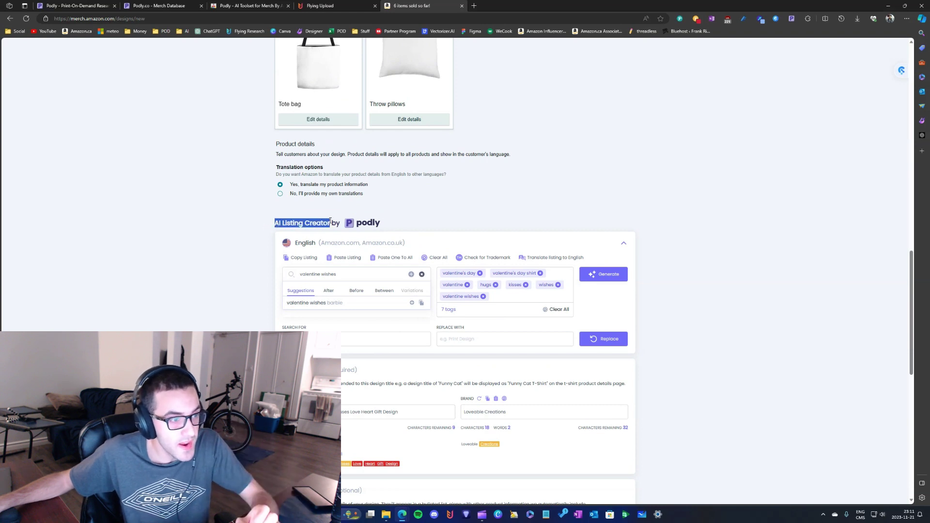
pyautogui.click(203, 280)
pyautogui.moveTo(248, 220); pyautogui.dragTo(331, 223)
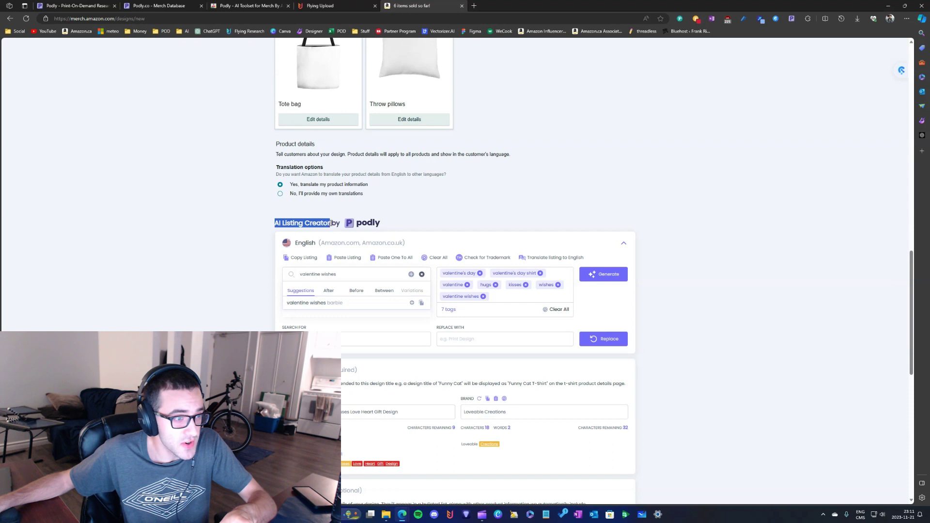
pyautogui.click(698, 269)
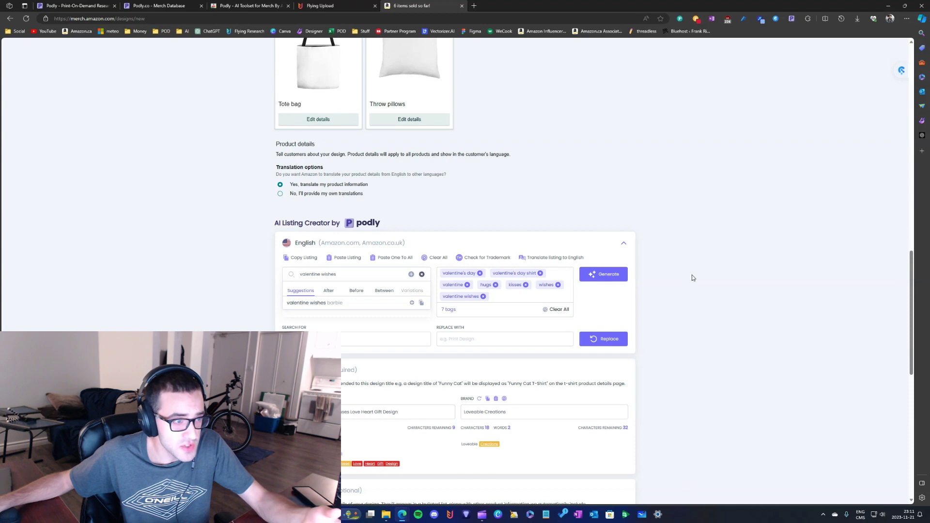
# Step: Clear the 'valentine wishes' Podly search term and move to Flying Upload's AI Templates page
pyautogui.scroll(15, 264, 236)
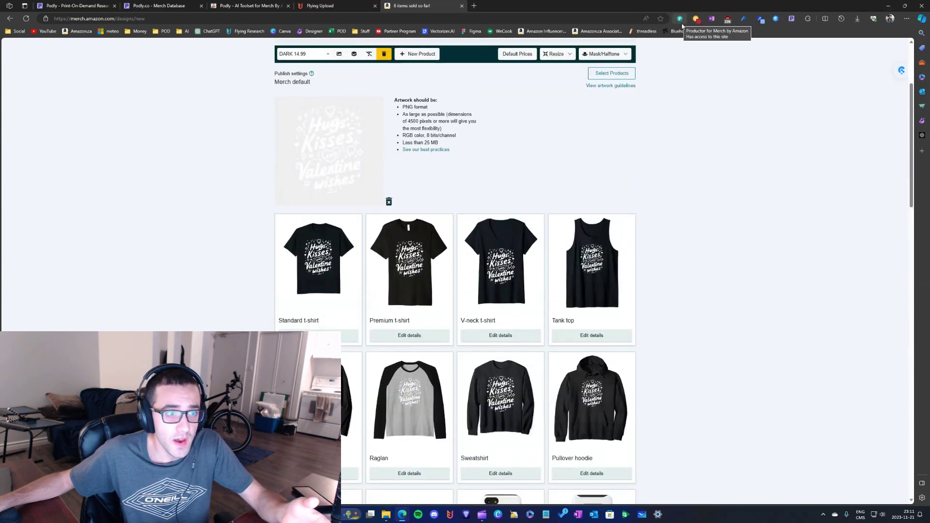
pyautogui.scroll(-8, 686, 245)
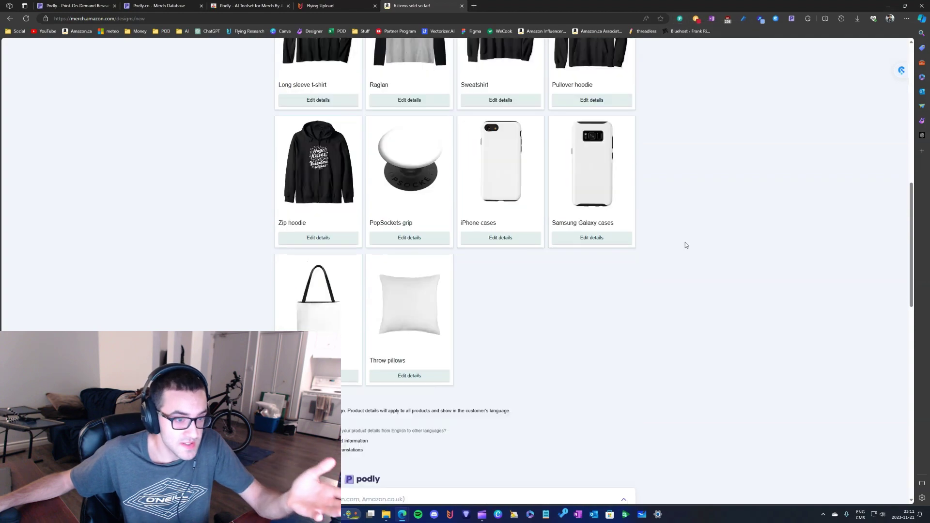
pyautogui.scroll(-9, 685, 246)
pyautogui.scroll(2, 246, 172)
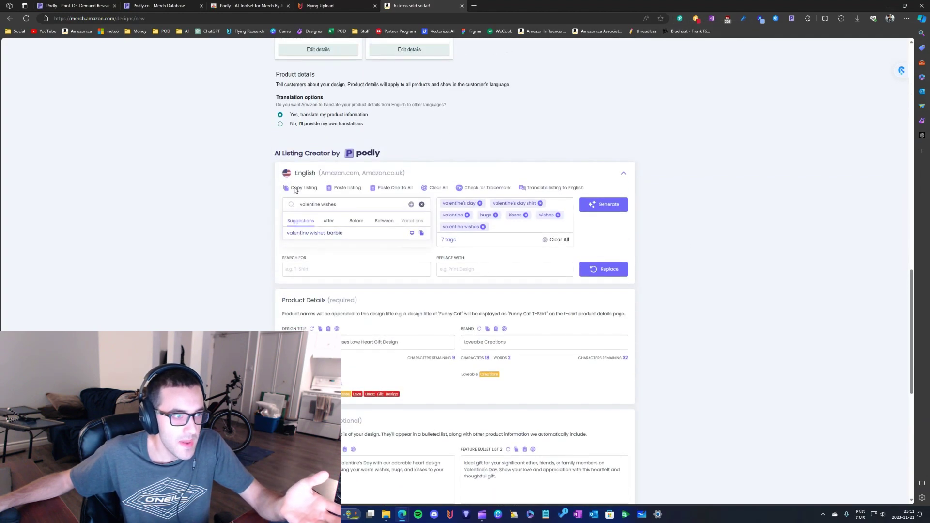
pyautogui.scroll(-3, 295, 190)
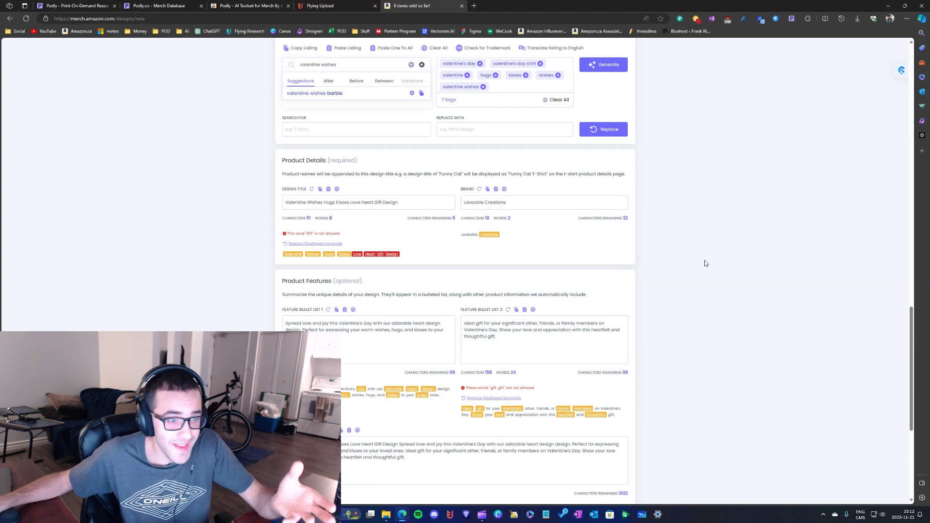
pyautogui.scroll(4, 693, 278)
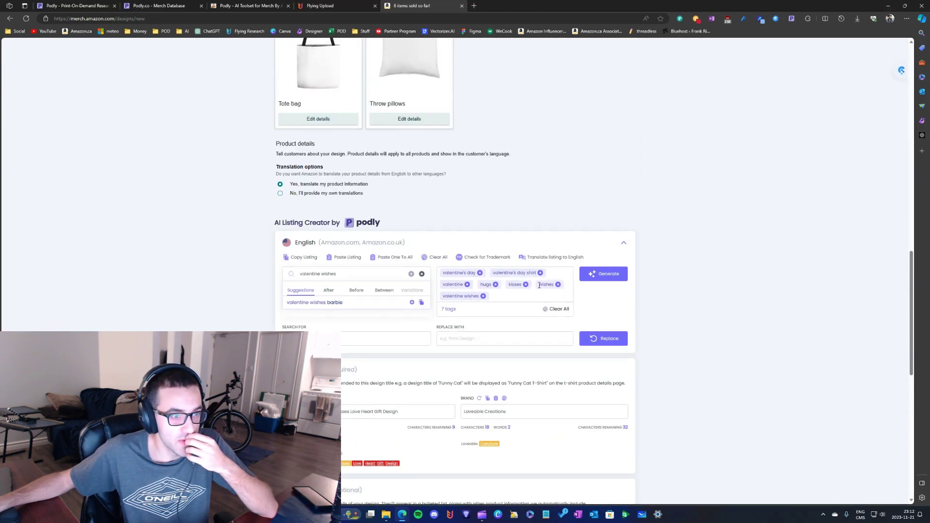
pyautogui.click(422, 275)
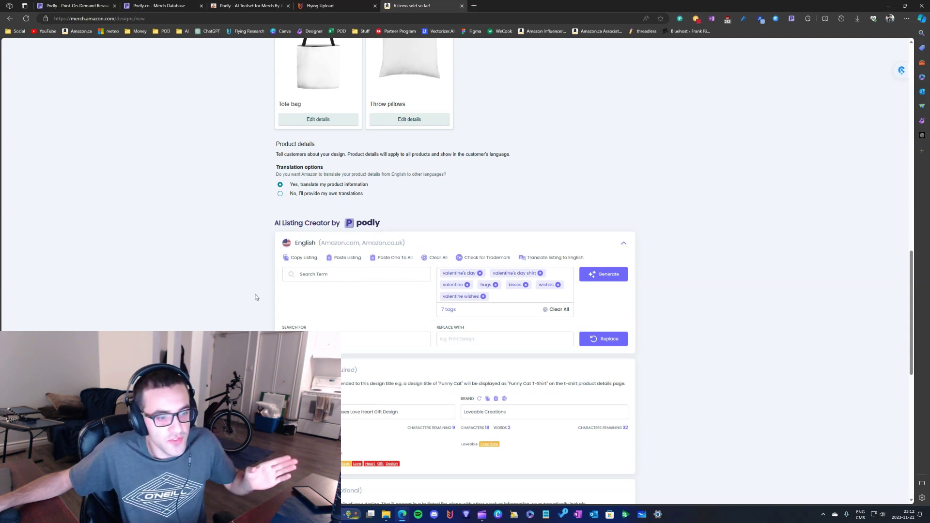
pyautogui.scroll(-4, 255, 295)
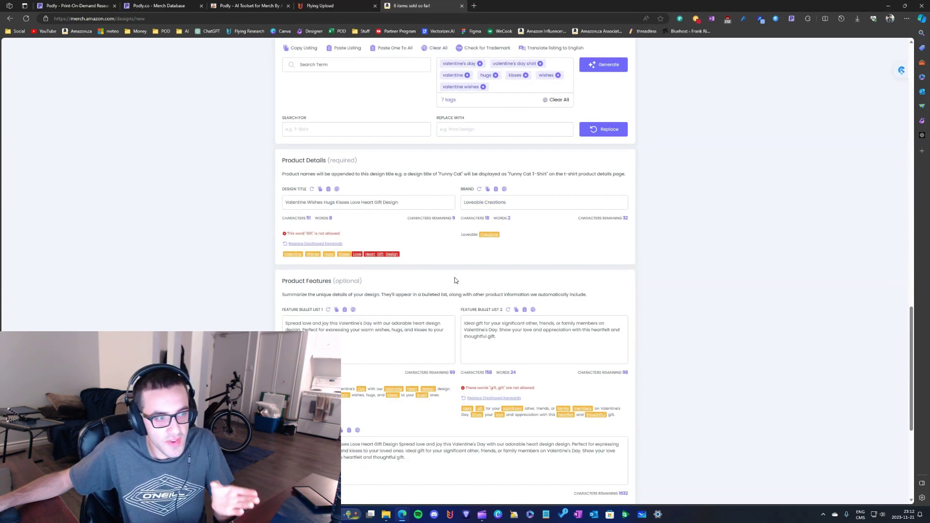
pyautogui.scroll(-3, 347, 336)
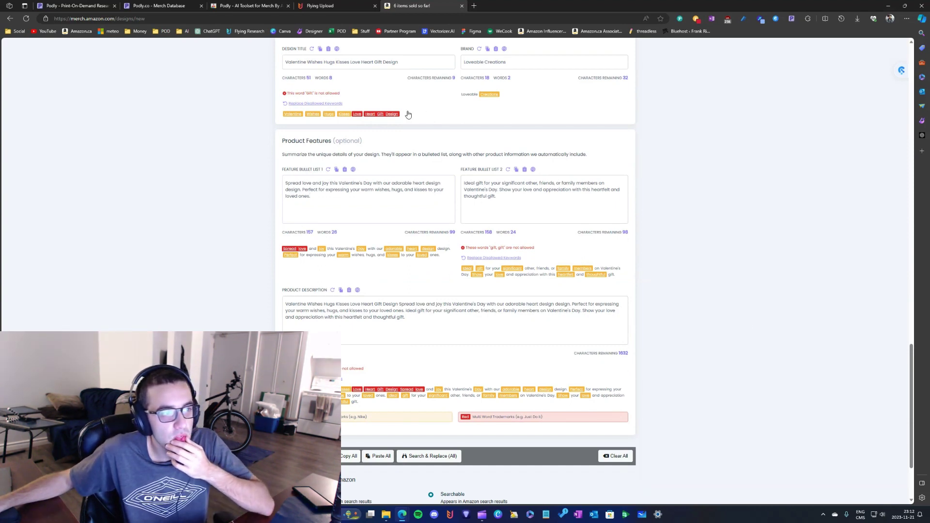
pyautogui.scroll(2, 379, 211)
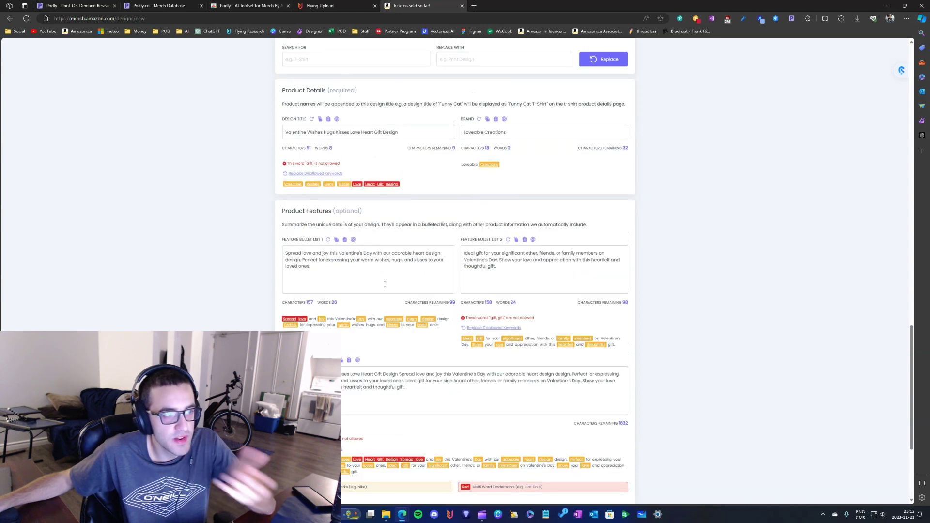
pyautogui.click(344, 4)
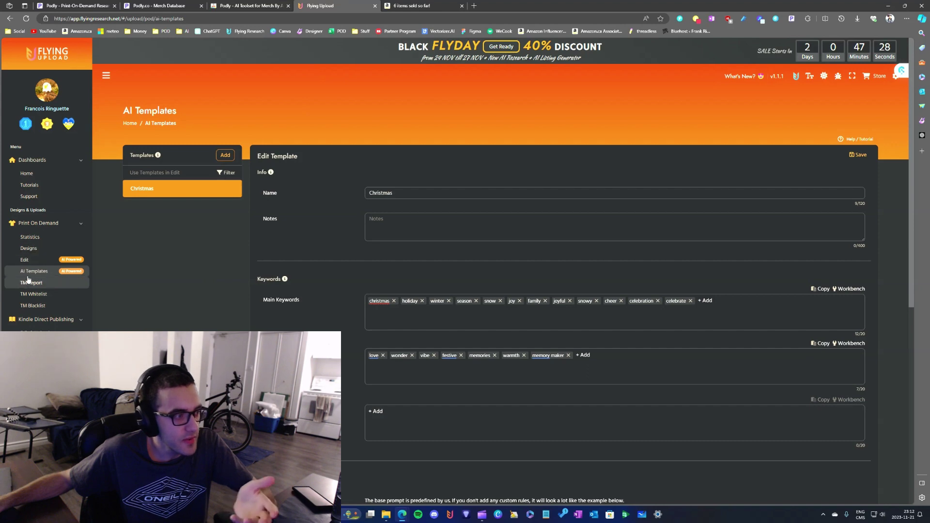
# Step: Open the Hugs Kisses Valentine Wishes edit page and review its Global, Mba and Displate listings
pyautogui.click(44, 267)
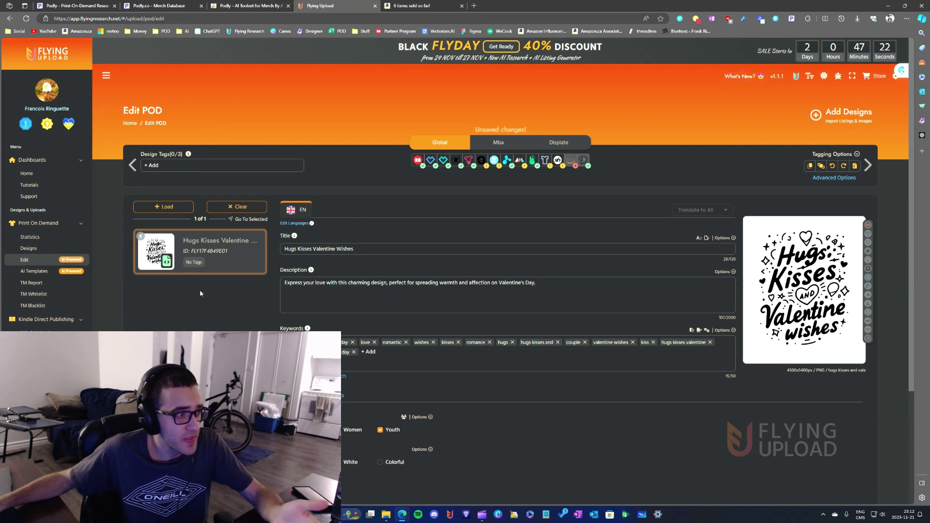
pyautogui.scroll(-2, 391, 297)
pyautogui.scroll(2, 446, 218)
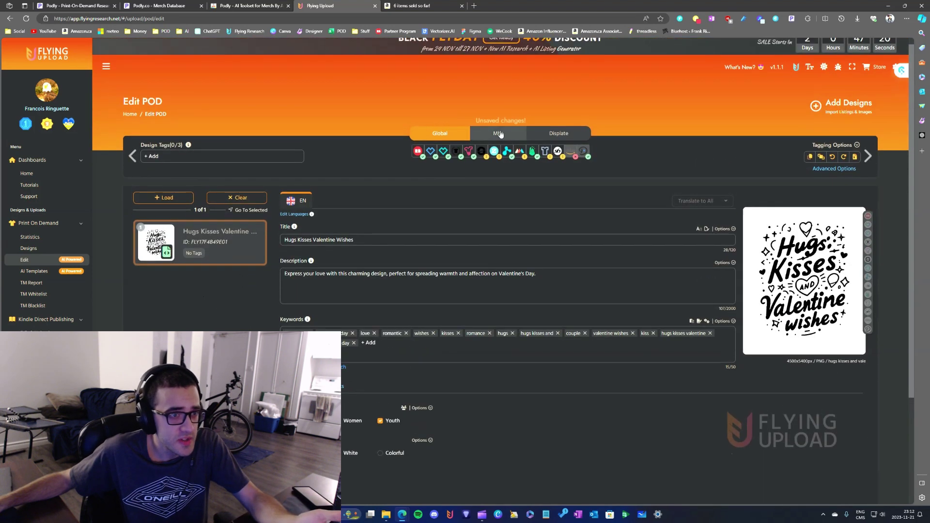
pyautogui.click(500, 134)
pyautogui.click(440, 133)
pyautogui.click(499, 134)
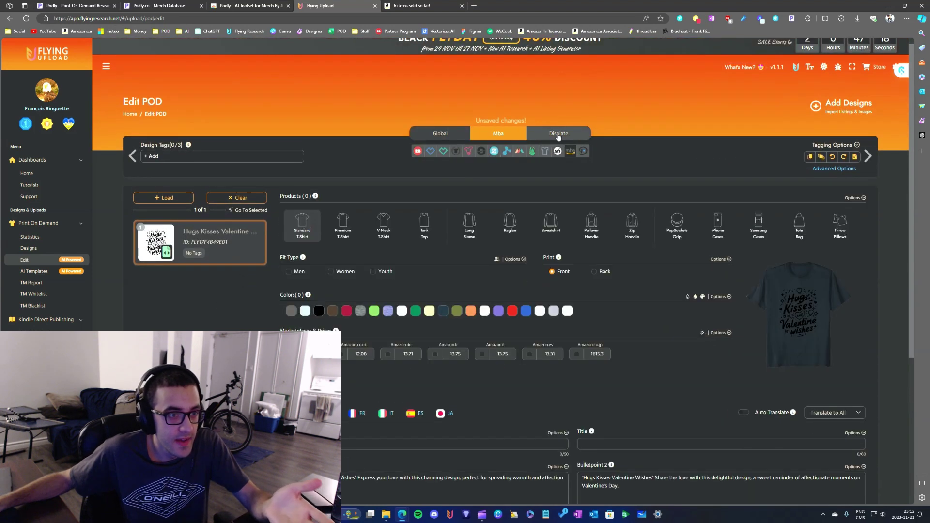
pyautogui.click(558, 136)
pyautogui.click(507, 137)
pyautogui.click(430, 139)
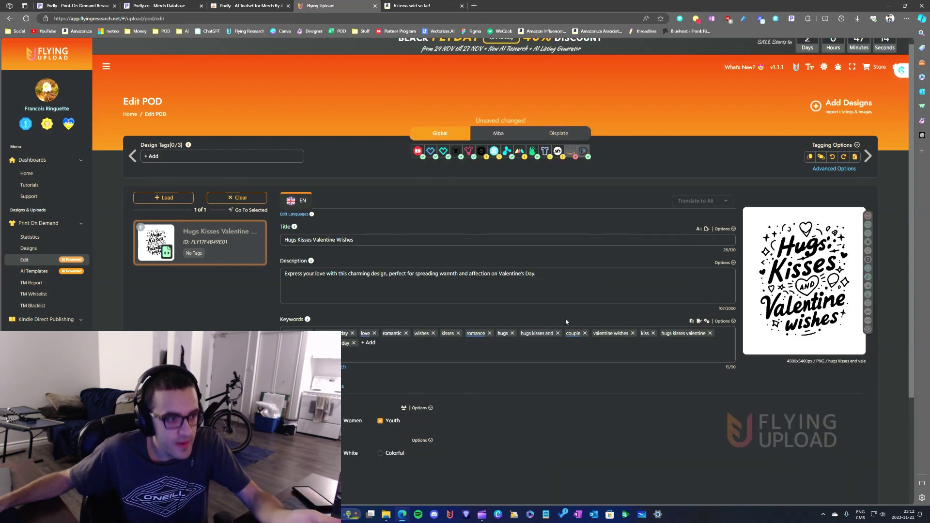
# Step: Return to the Merch on Demand listing page by way of the Podly store tab
pyautogui.click(260, 6)
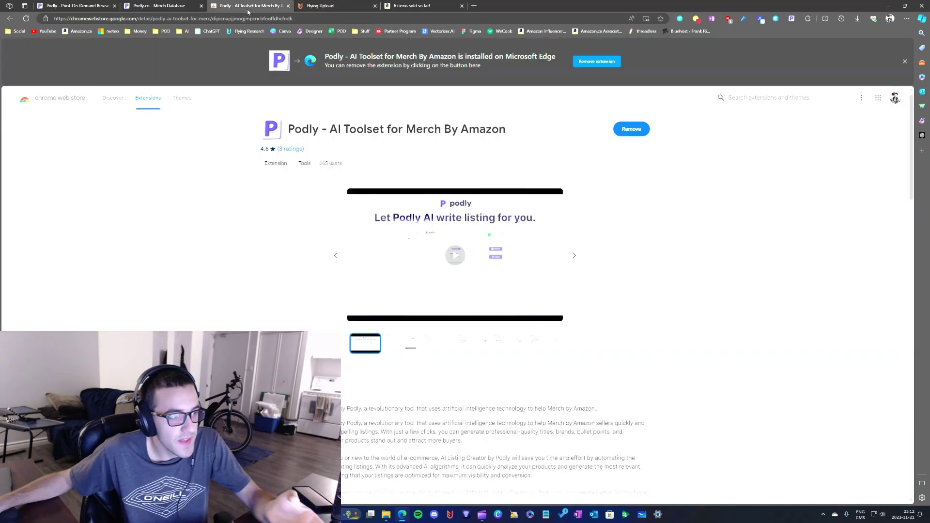
pyautogui.click(417, 6)
pyautogui.scroll(3, 388, 291)
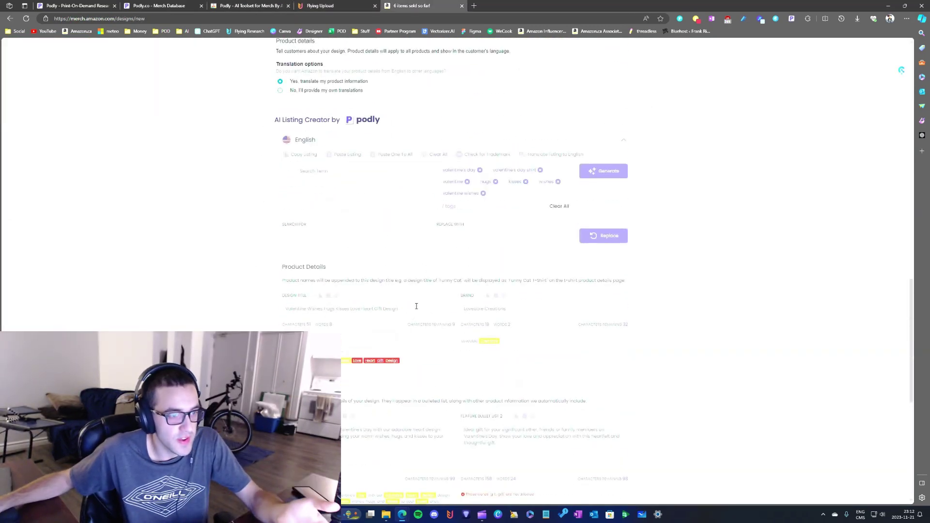
# Step: Compare the Flying Upload editor against the Merch listing, then open the Flying Research dashboard
pyautogui.click(345, 7)
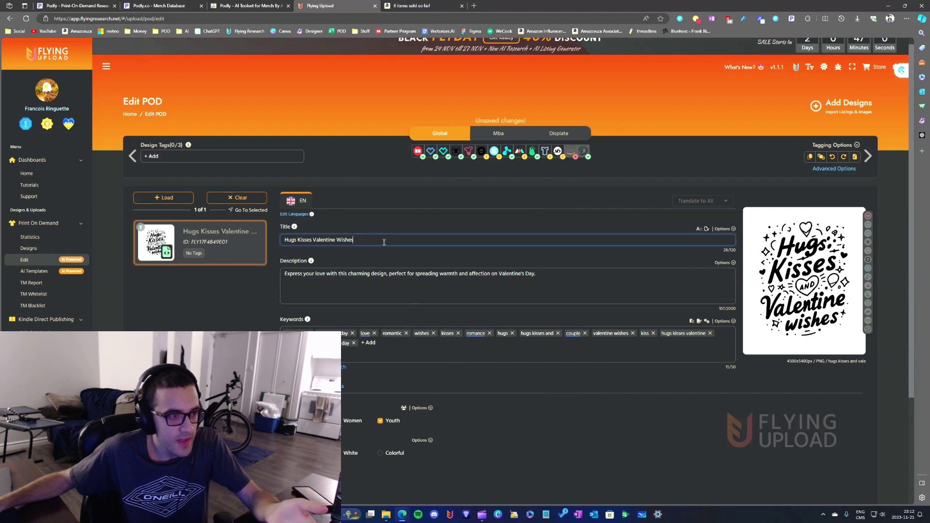
pyautogui.click(405, 6)
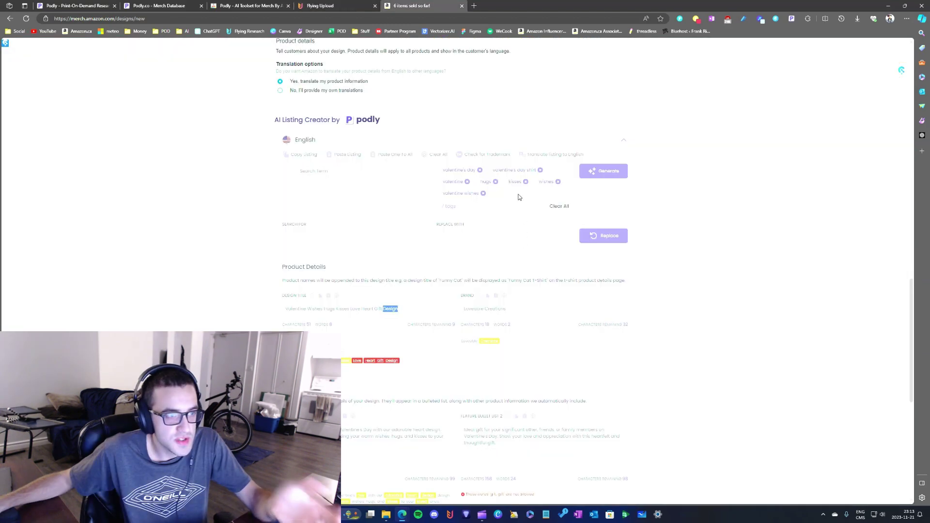
pyautogui.click(365, 167)
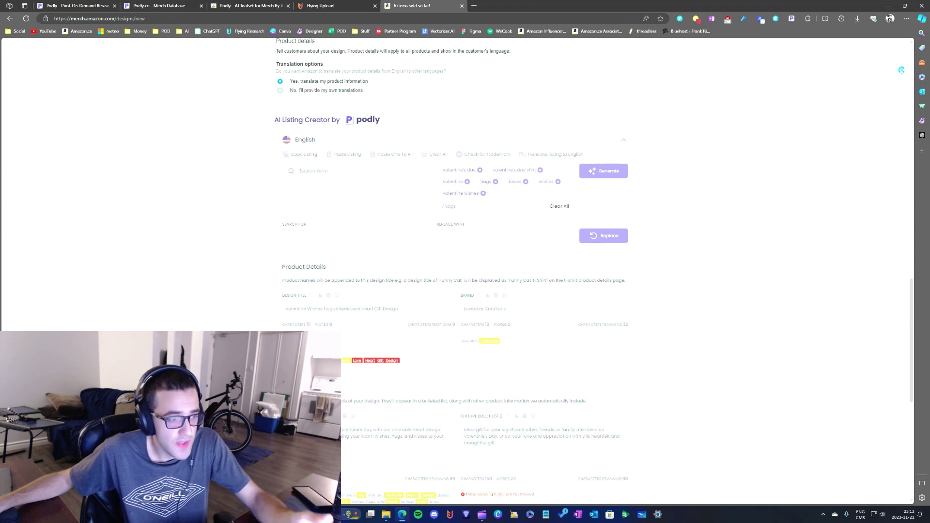
pyautogui.scroll(-3, 406, 307)
pyautogui.click(335, 6)
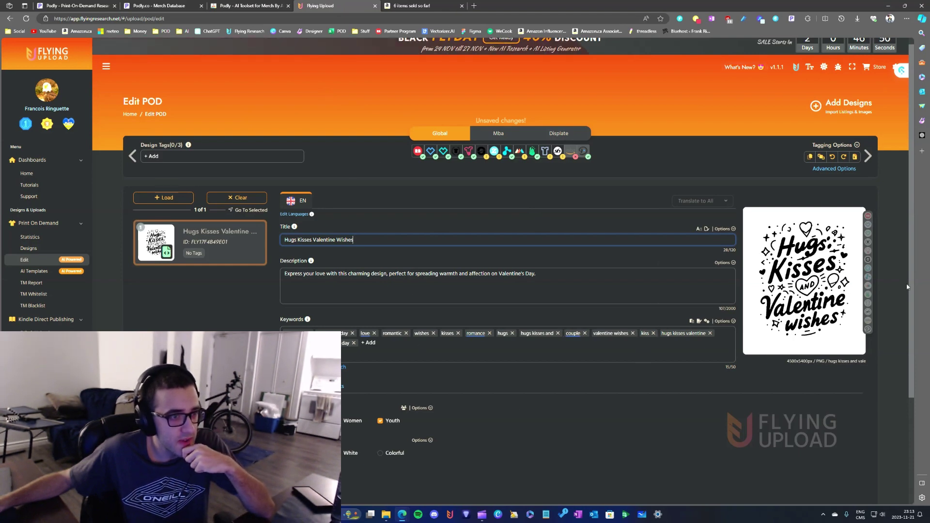
pyautogui.click(797, 69)
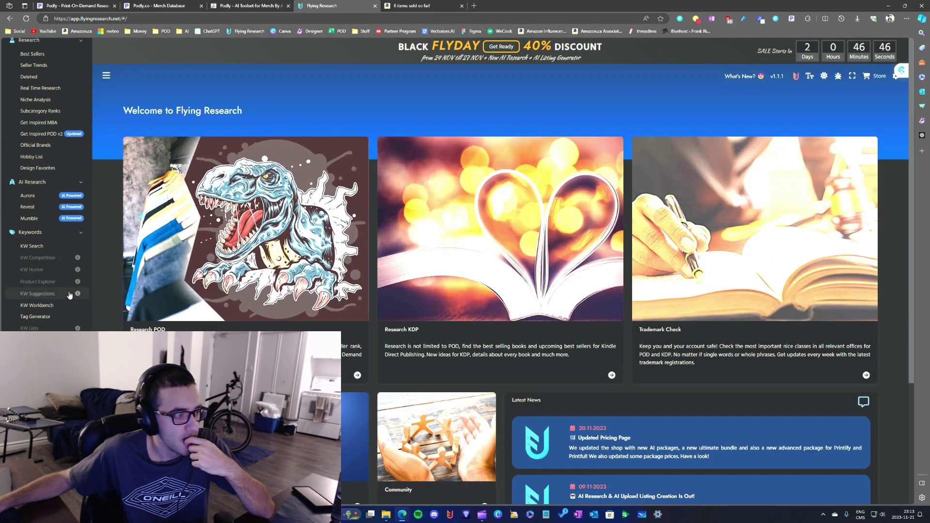
pyautogui.hotkey('ctrl', 'Tab')
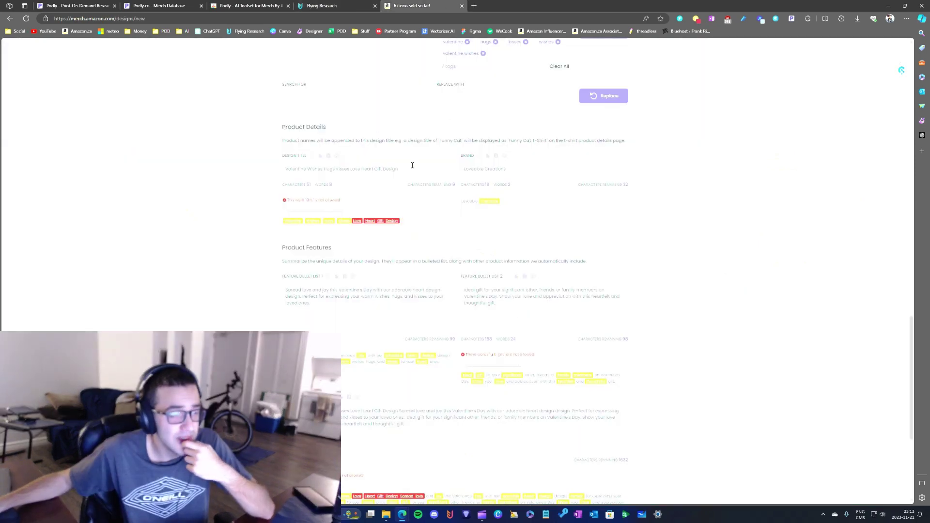
pyautogui.scroll(6, 410, 203)
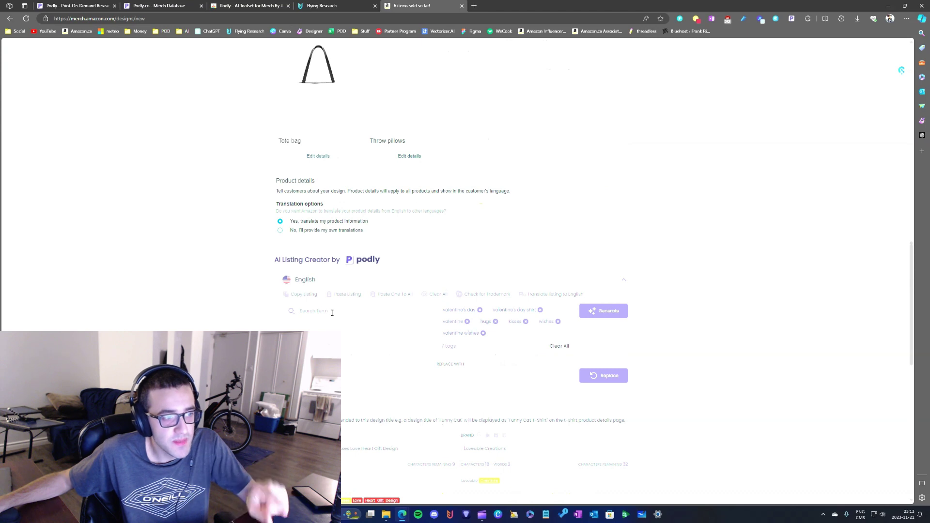
pyautogui.click(303, 316)
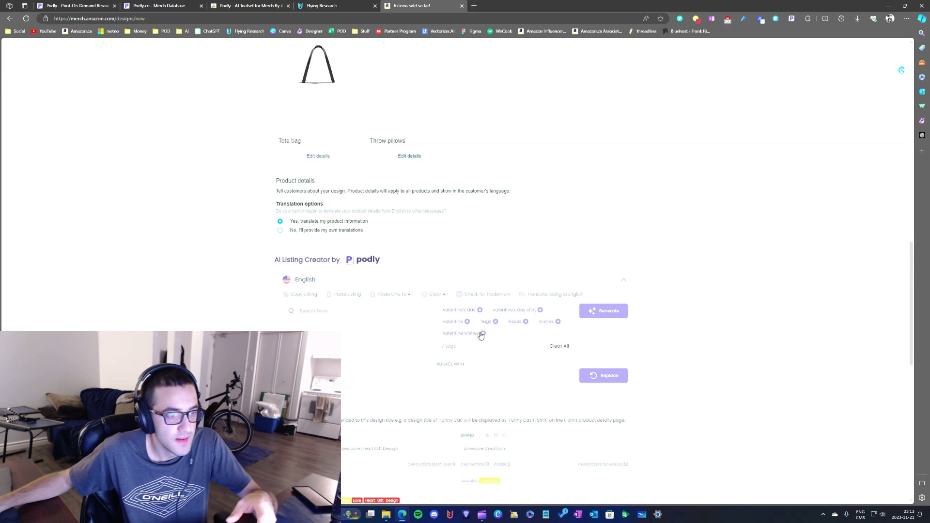
pyautogui.scroll(-3, 481, 335)
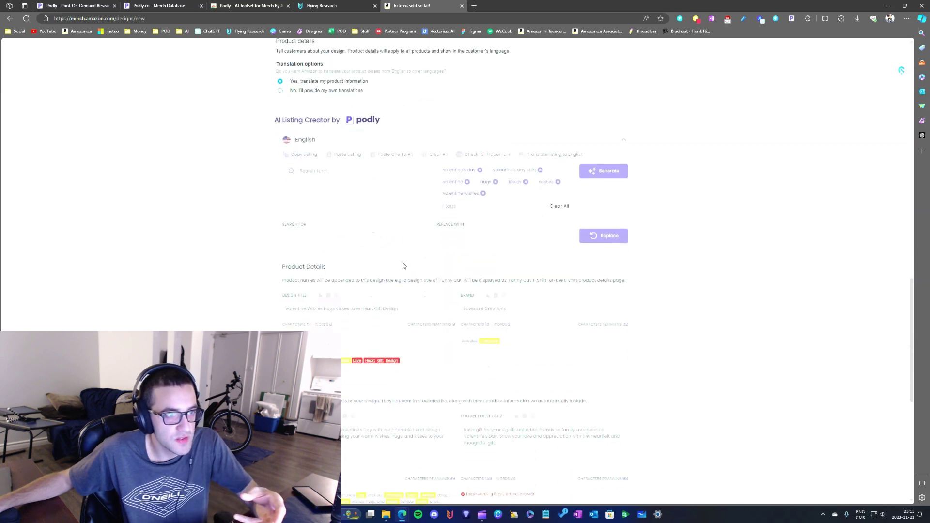
pyautogui.scroll(15, 403, 266)
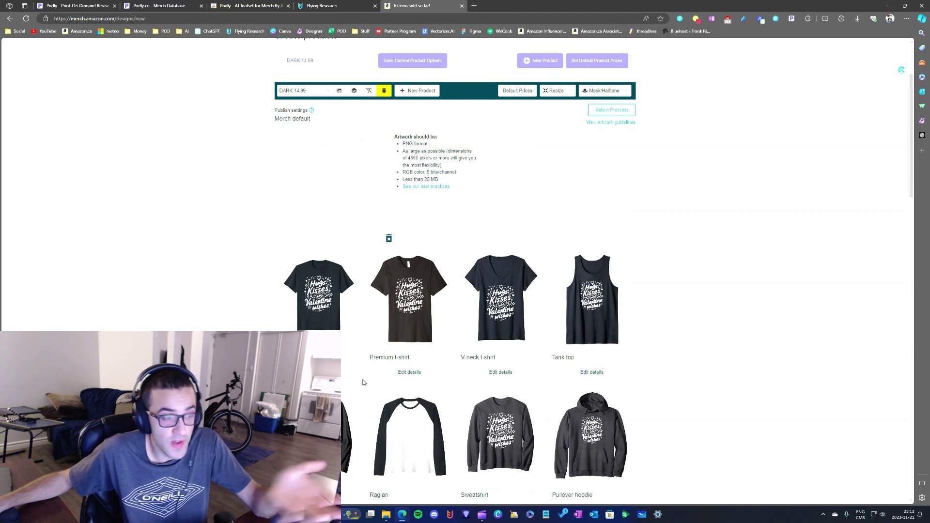
pyautogui.scroll(-8, 364, 381)
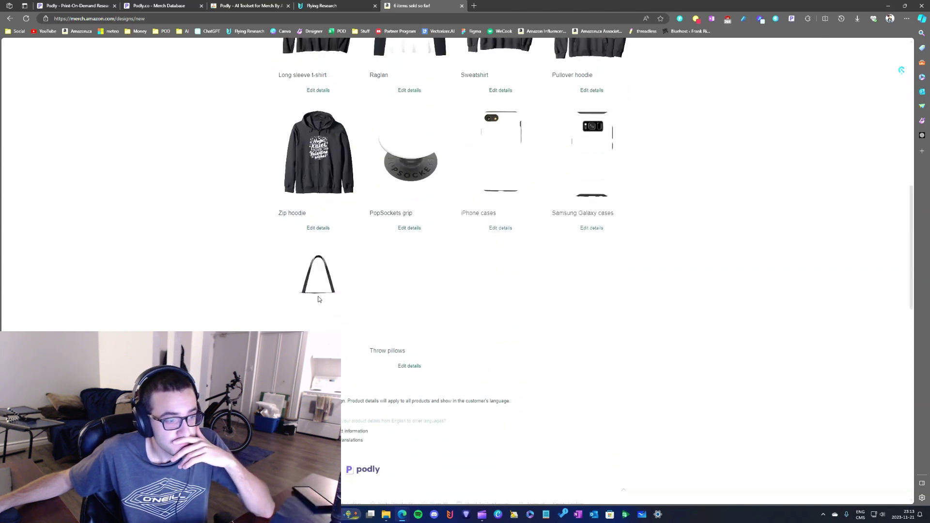
pyautogui.scroll(-3, 318, 304)
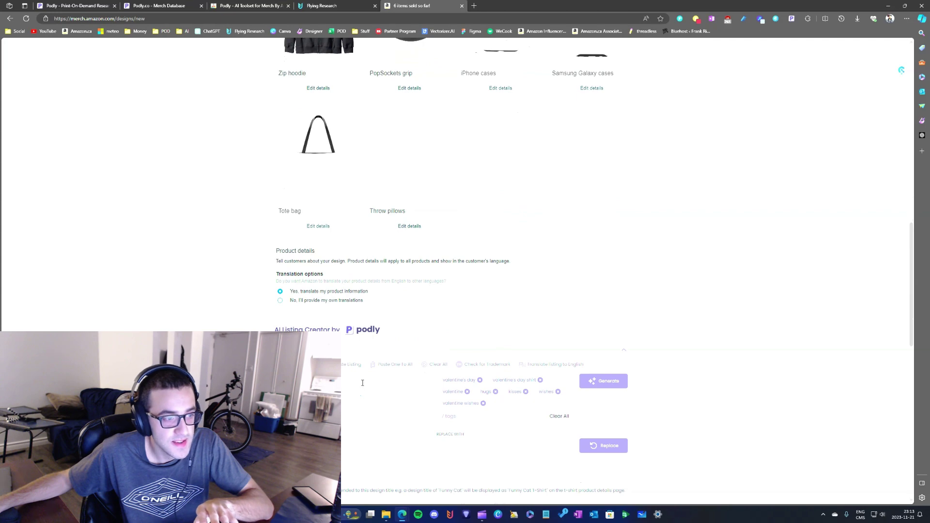
pyautogui.scroll(-3, 363, 383)
pyautogui.scroll(7, 374, 353)
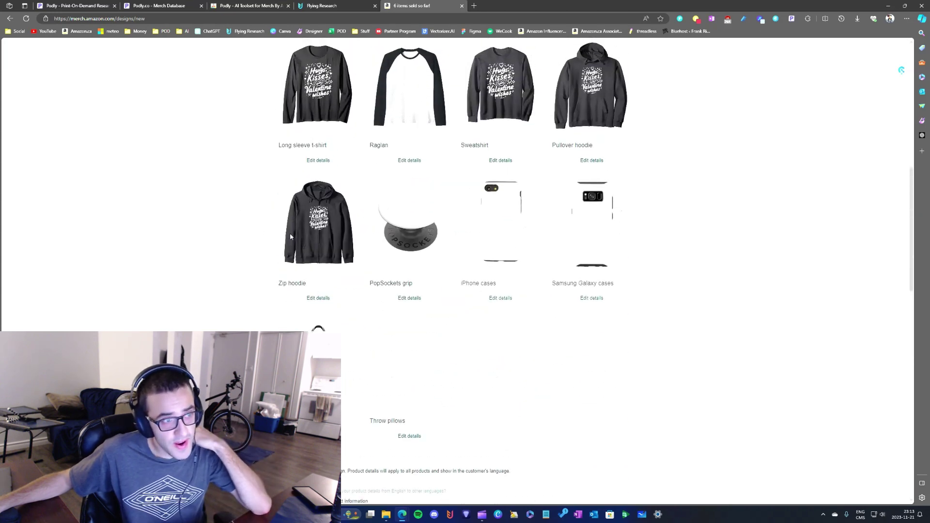
pyautogui.scroll(-10, 468, 318)
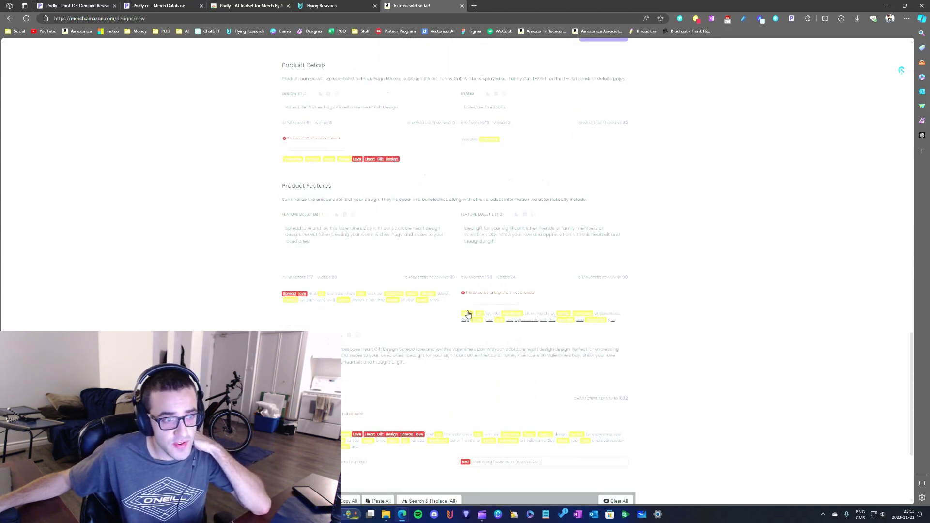
pyautogui.scroll(4, 417, 214)
pyautogui.click(322, 5)
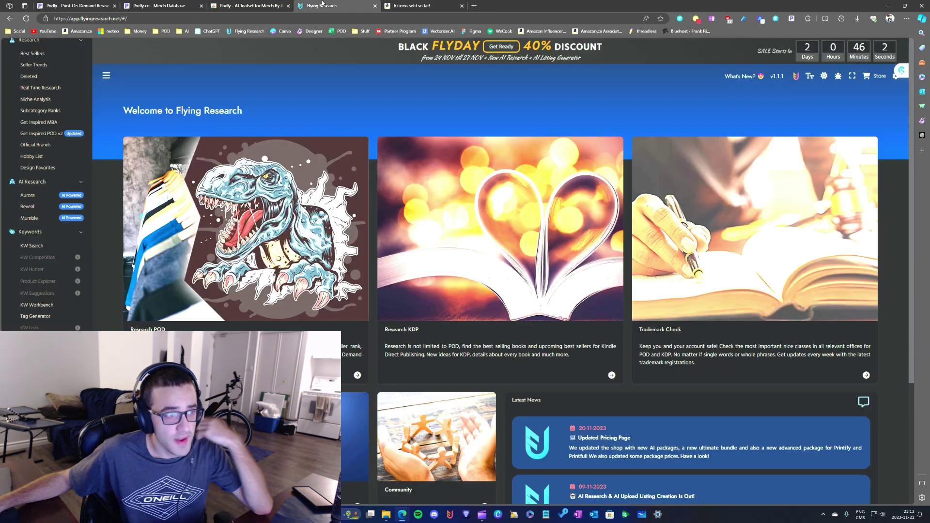
# Step: Open Flying Research's Tag Generator, comparing it with the Amazon Merch design page
pyautogui.click(35, 316)
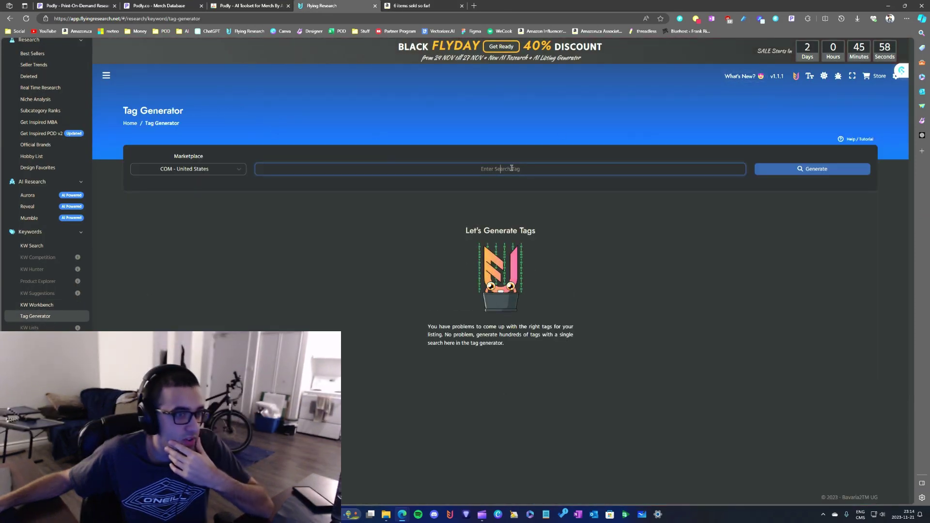
pyautogui.hotkey('ctrl', 'Tab')
pyautogui.scroll(6, 407, 252)
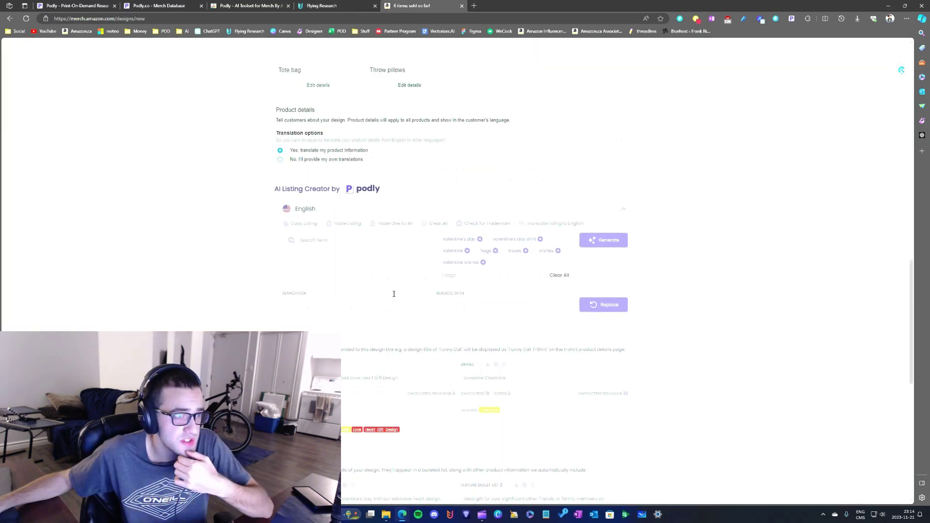
pyautogui.scroll(6, 407, 253)
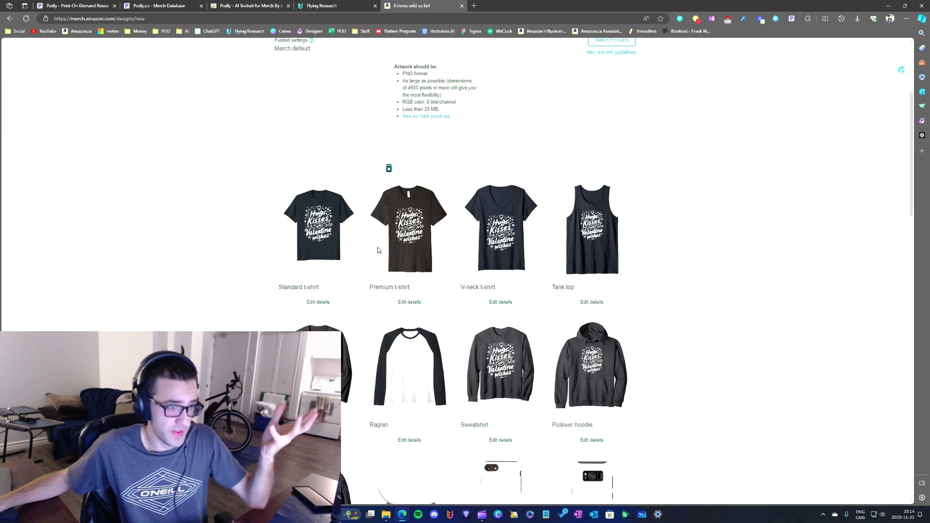
pyautogui.scroll(-8, 400, 239)
pyautogui.hotkey('ctrl', 'shift', 'Tab')
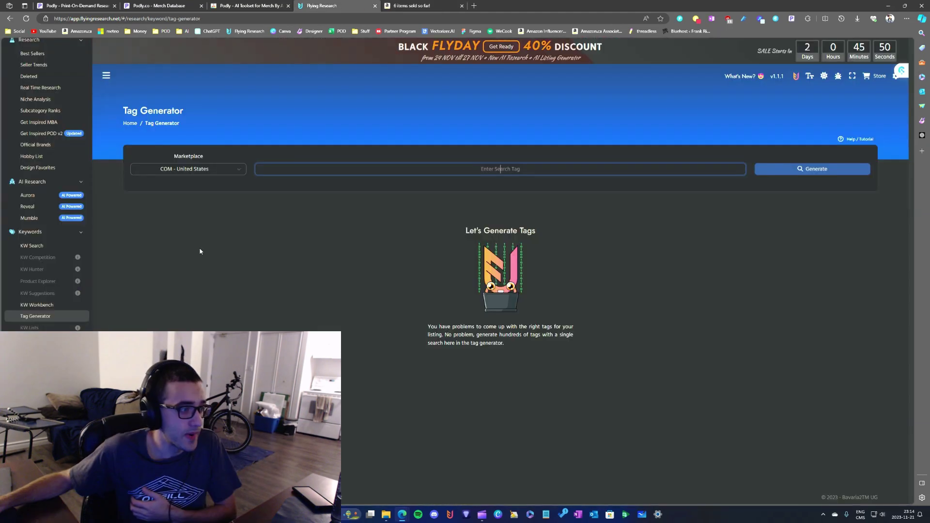
# Step: Open KW Search, then check the Podly search box on the Merch design page
pyautogui.click(31, 246)
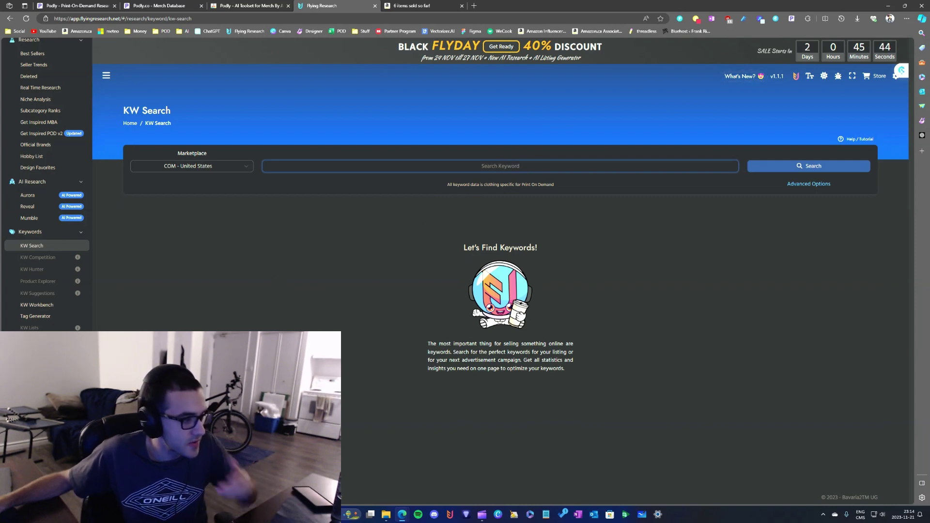
pyautogui.hotkey('ctrl', 'Tab')
pyautogui.scroll(-5, 400, 282)
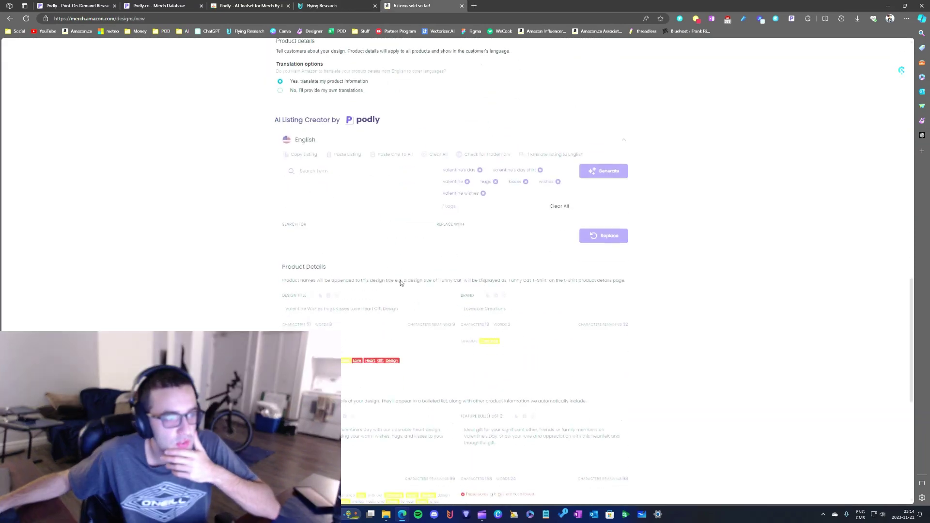
pyautogui.scroll(-5, 400, 280)
pyautogui.scroll(4, 449, 270)
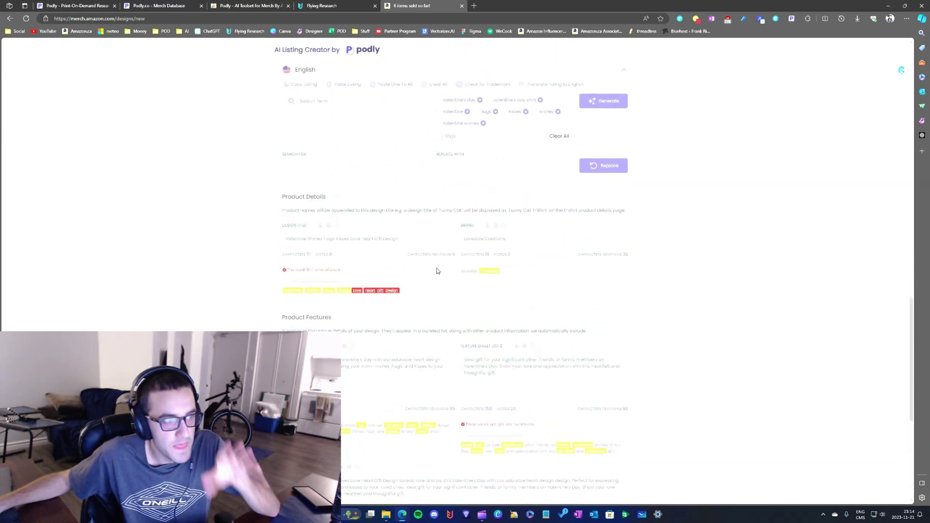
pyautogui.scroll(2, 437, 270)
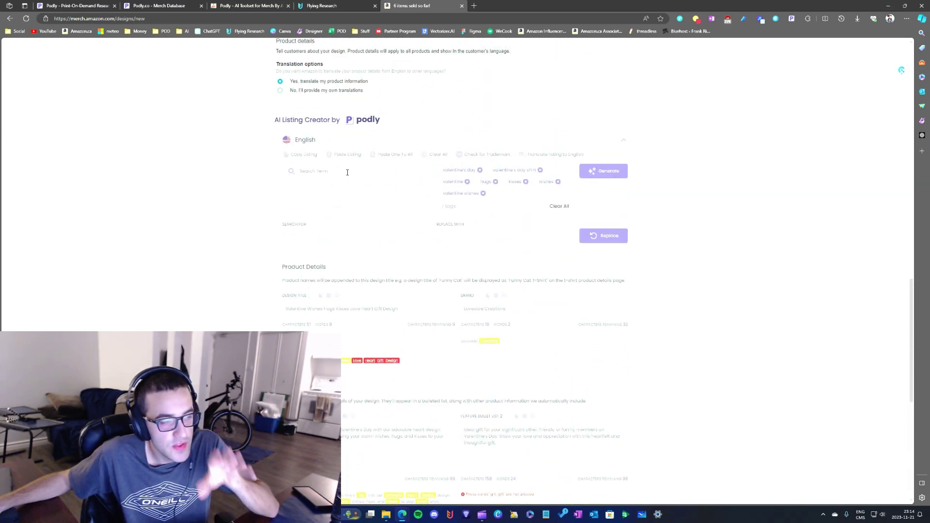
pyautogui.click(347, 172)
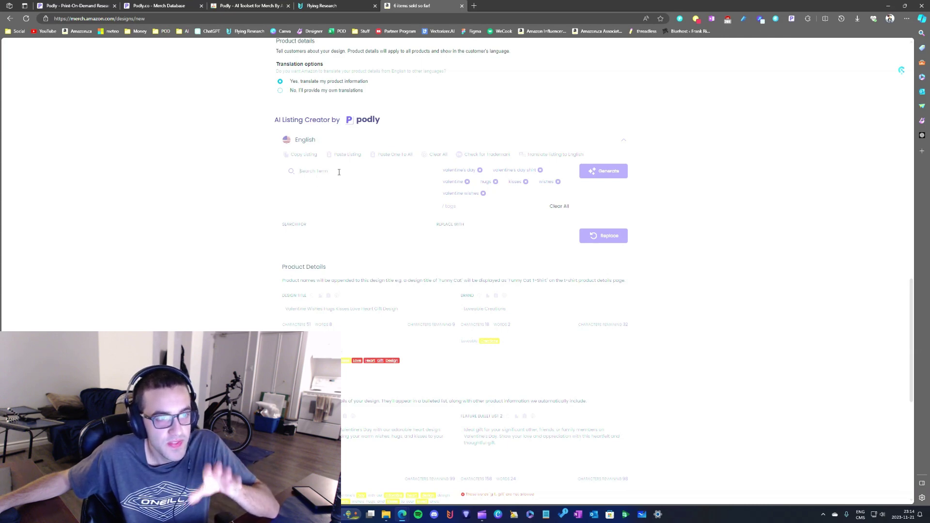
# Step: Return to KW Search and go to the Flying Upload welcome page
pyautogui.click(357, 5)
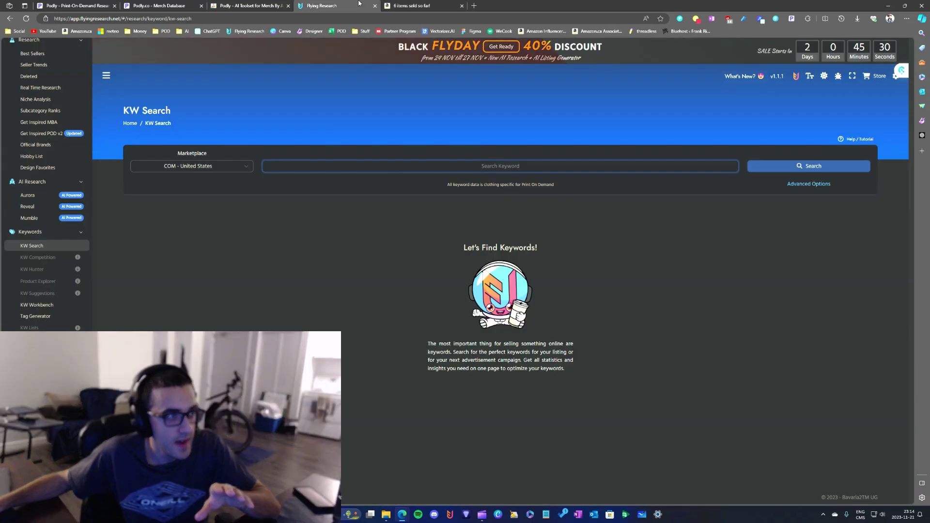
pyautogui.scroll(3, 49, 261)
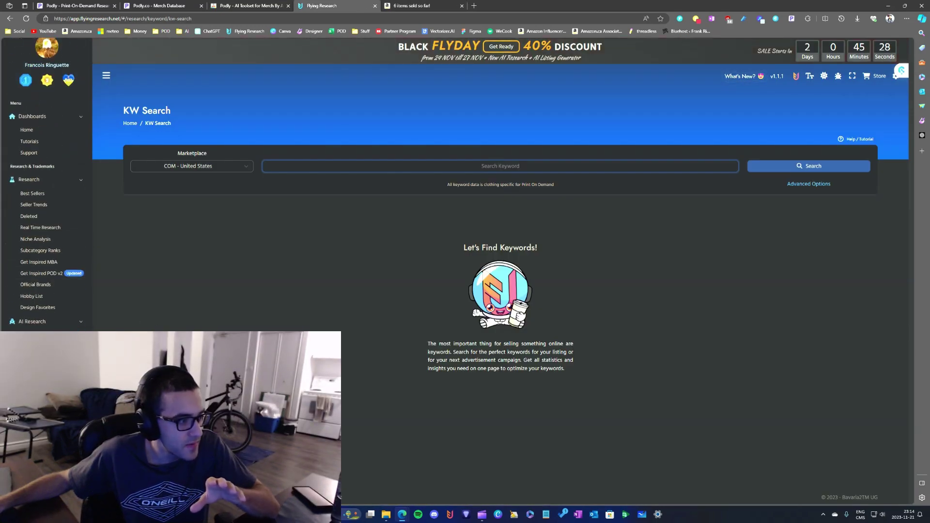
pyautogui.click(809, 76)
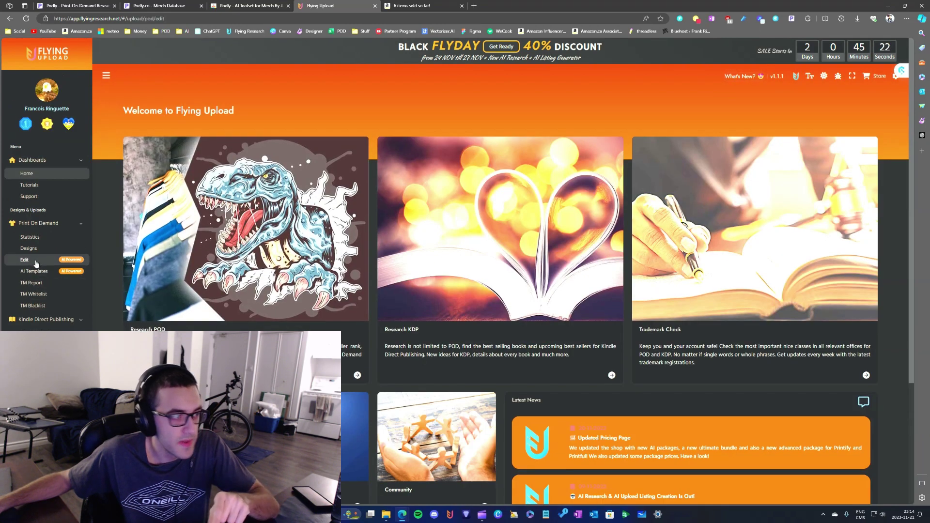
# Step: Open the Hugs Kisses Valentine Wishes Edit POD page and launch the Flying Upload desktop app
pyautogui.click(35, 262)
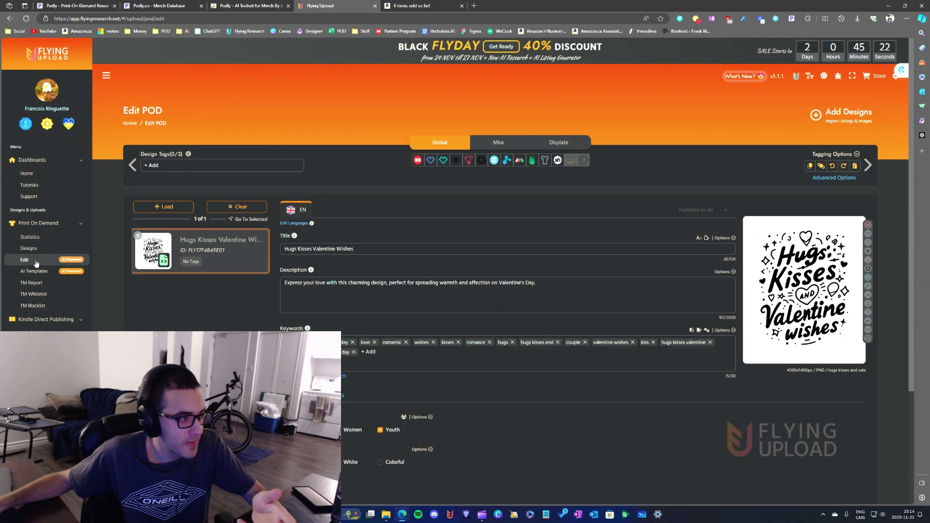
pyautogui.click(451, 515)
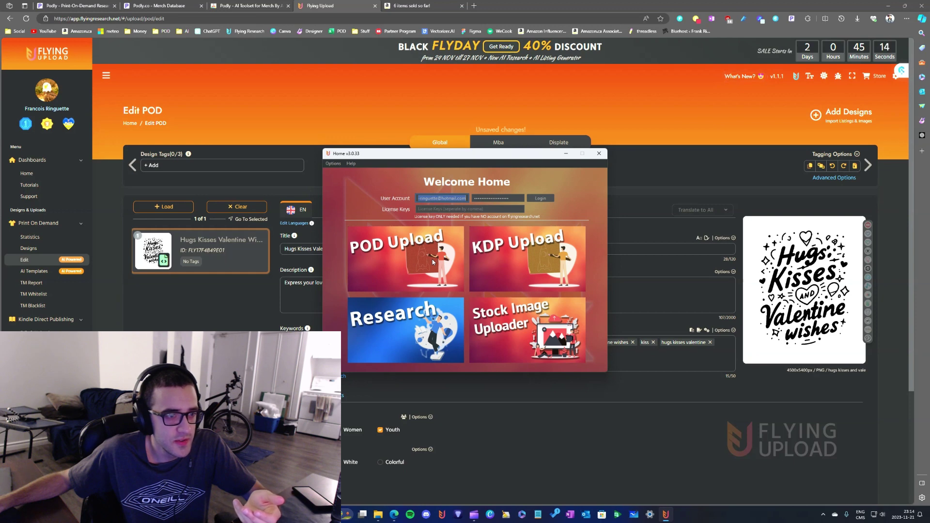
# Step: Open the desktop app's empty POD Upload editor and return to the Amazon Merch page
pyautogui.click(432, 258)
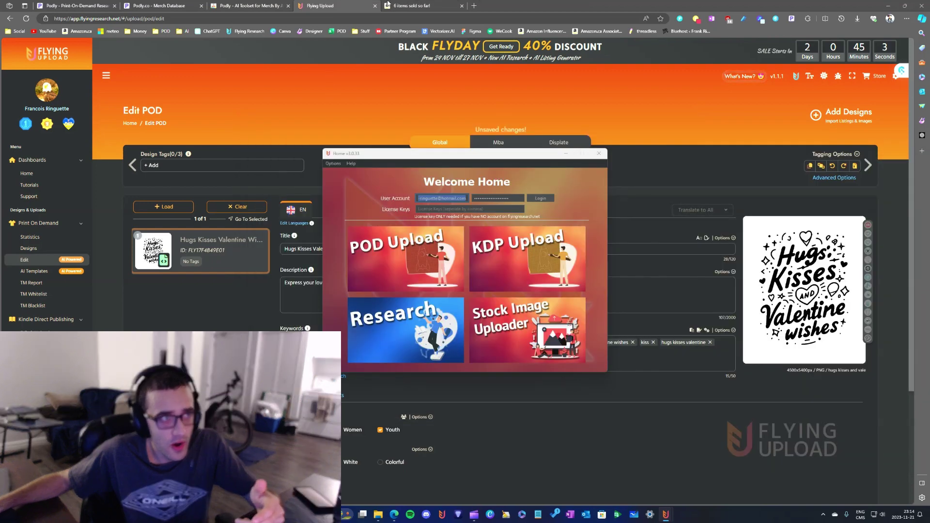
pyautogui.click(388, 5)
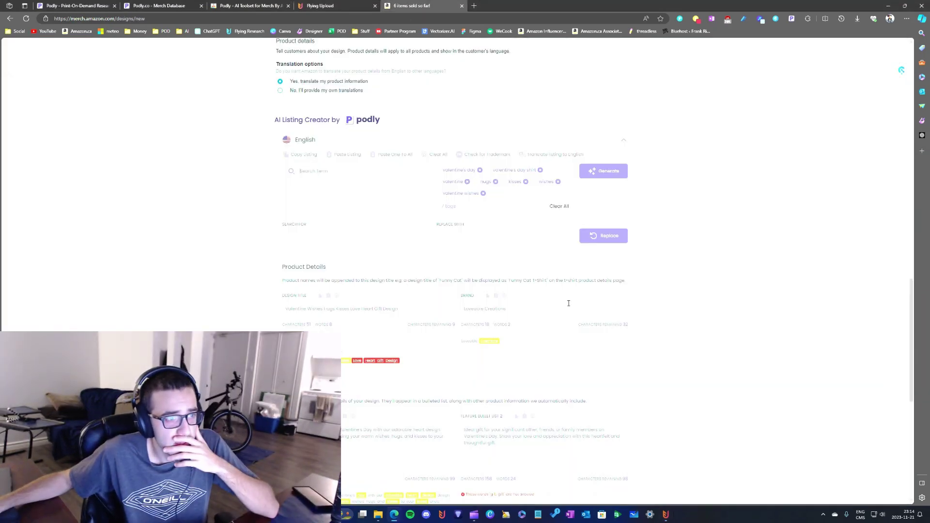
# Step: Open the Standard t-shirt's details and review its Men and Women fit types and colours
pyautogui.click(334, 6)
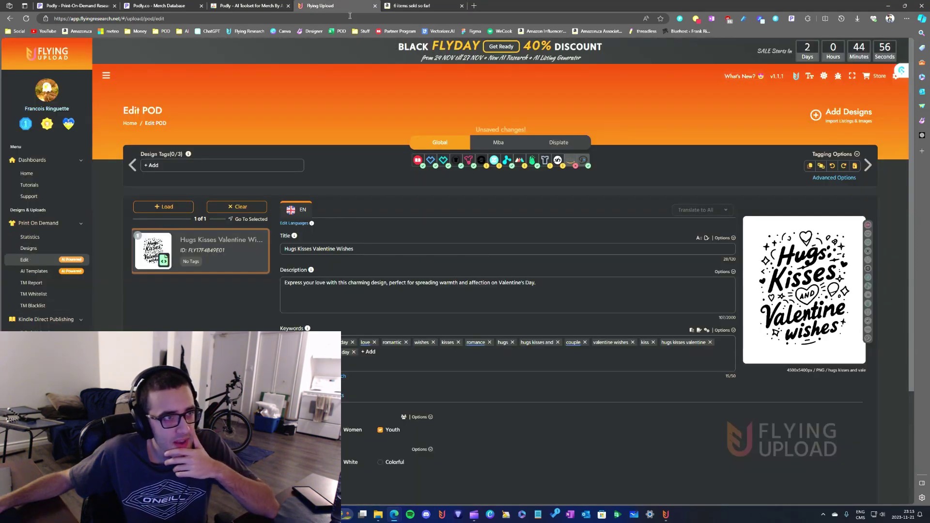
pyautogui.click(411, 6)
pyautogui.scroll(10, 455, 259)
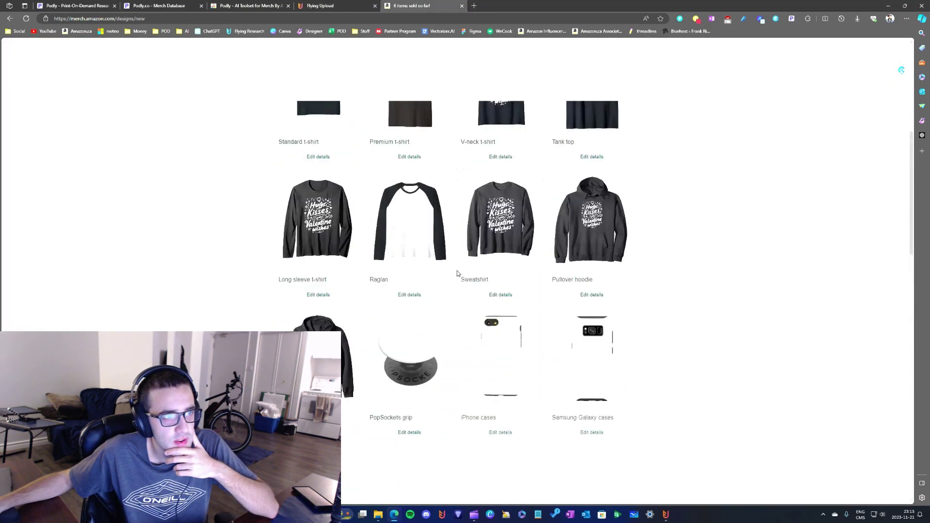
pyautogui.click(318, 302)
pyautogui.scroll(-3, 334, 305)
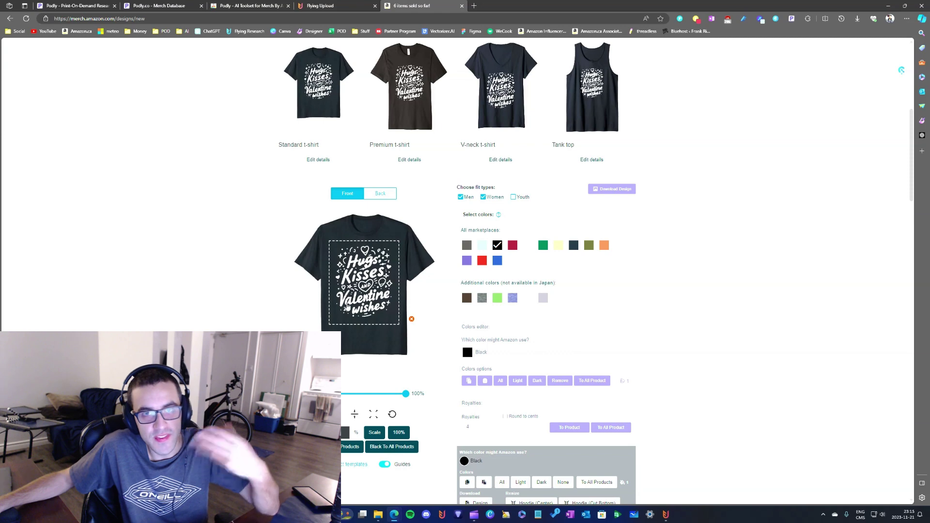
pyautogui.scroll(7, 533, 290)
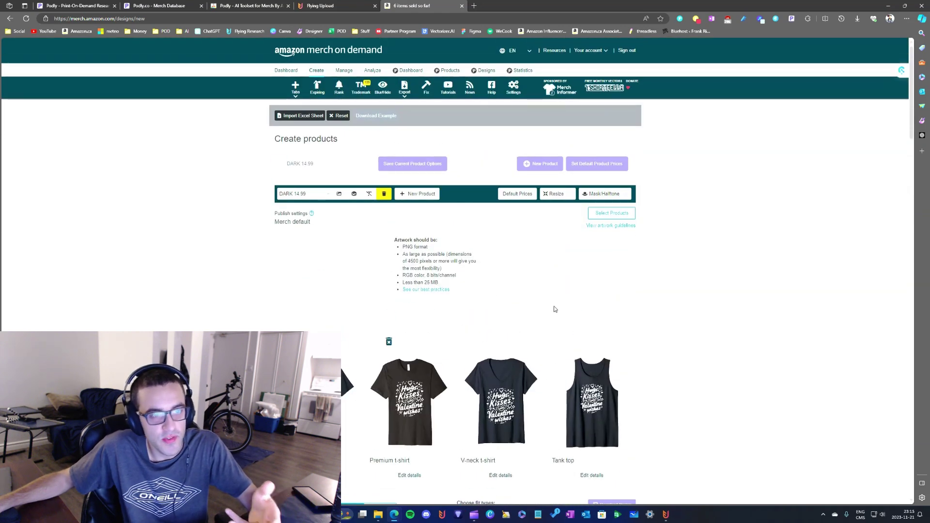
pyautogui.scroll(-5, 557, 308)
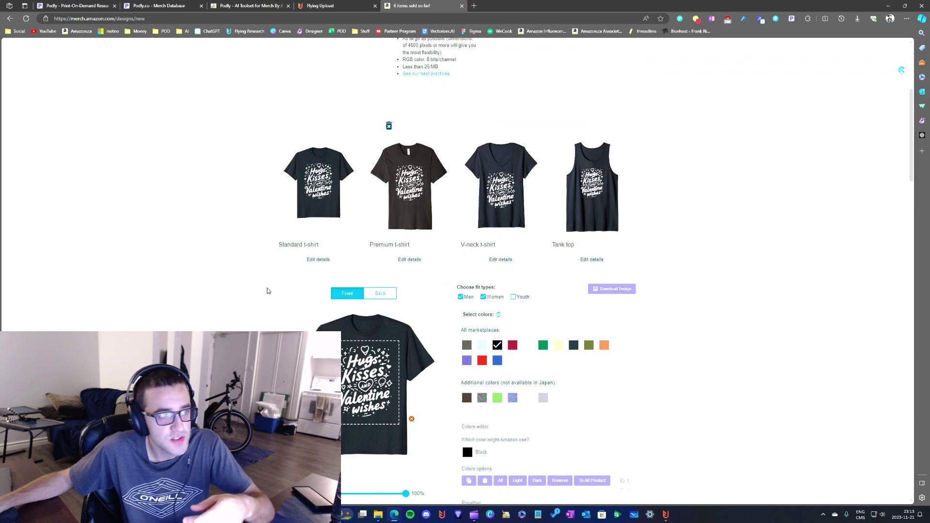
pyautogui.scroll(5, 323, 237)
pyautogui.scroll(-7, 394, 262)
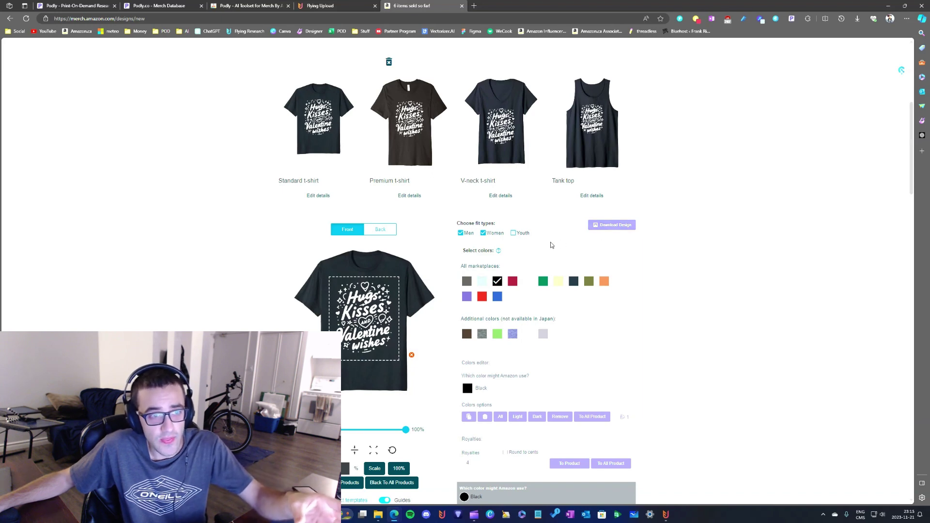
# Step: Select 'Wishes' in the Flying Upload title, then scroll through the Amazon Merch page
pyautogui.click(339, 6)
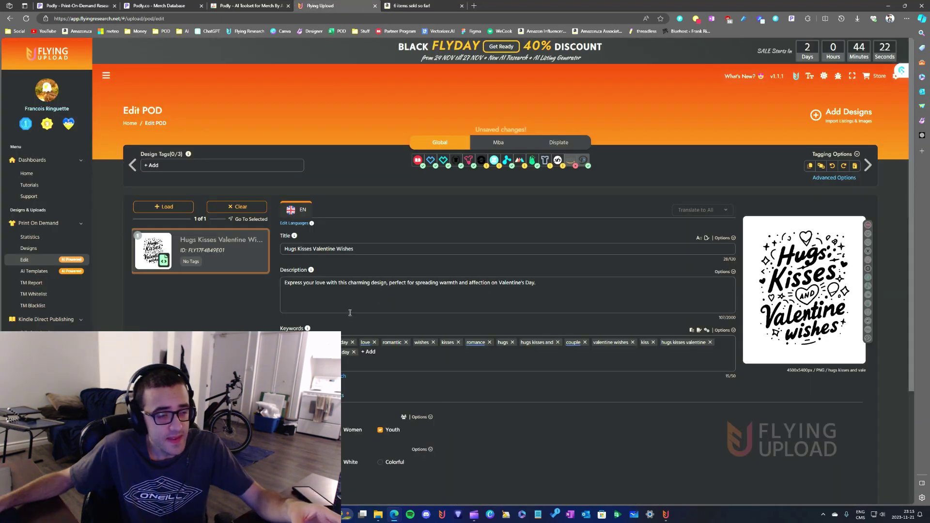
pyautogui.click(356, 283)
pyautogui.doubleClick(353, 249)
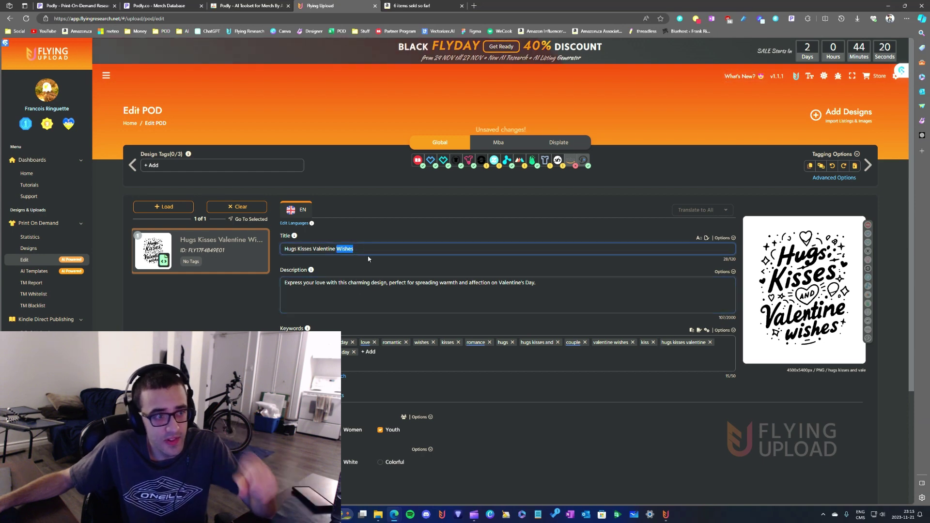
pyautogui.click(413, 6)
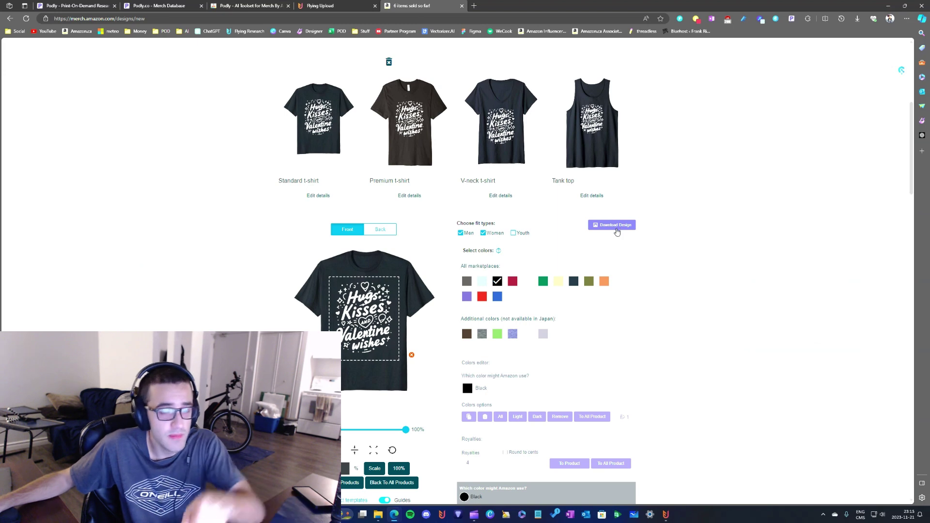
pyautogui.scroll(-20, 608, 290)
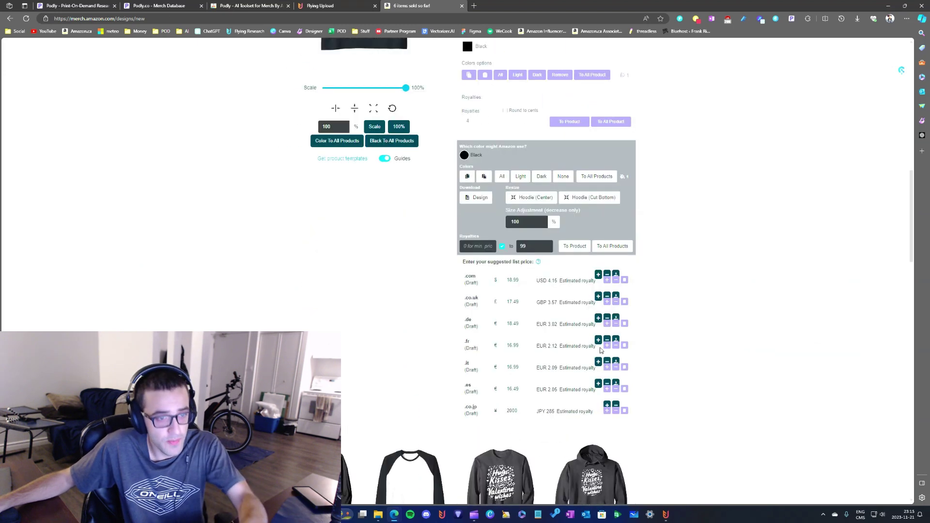
pyautogui.scroll(-3, 612, 335)
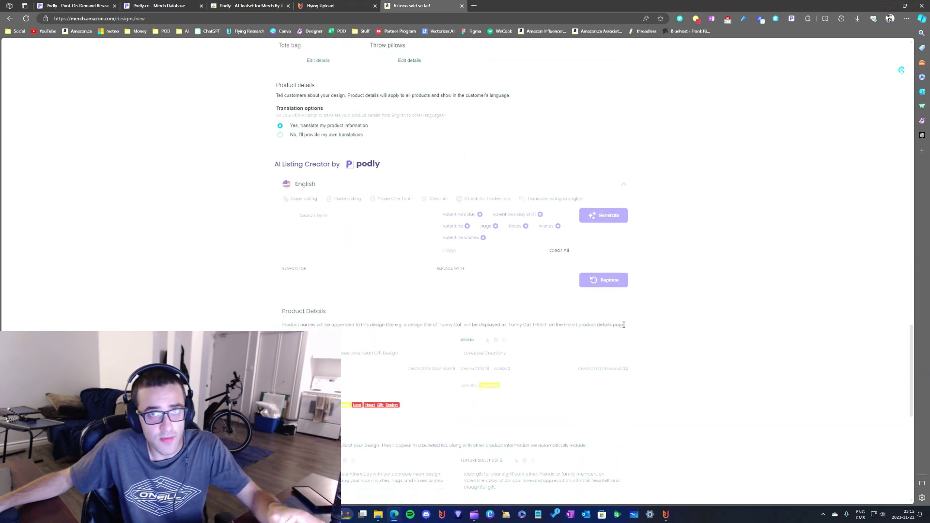
pyautogui.scroll(-4, 446, 278)
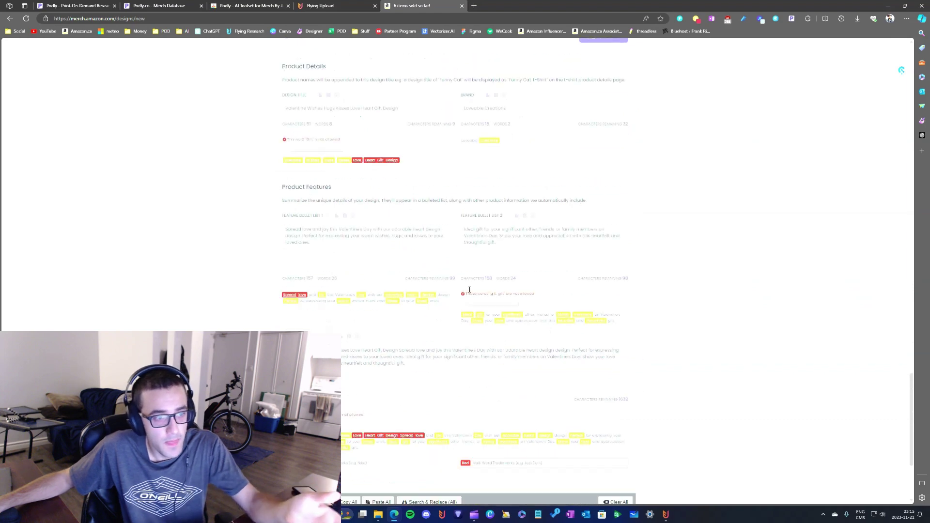
pyautogui.scroll(7, 454, 328)
pyautogui.scroll(-4, 453, 328)
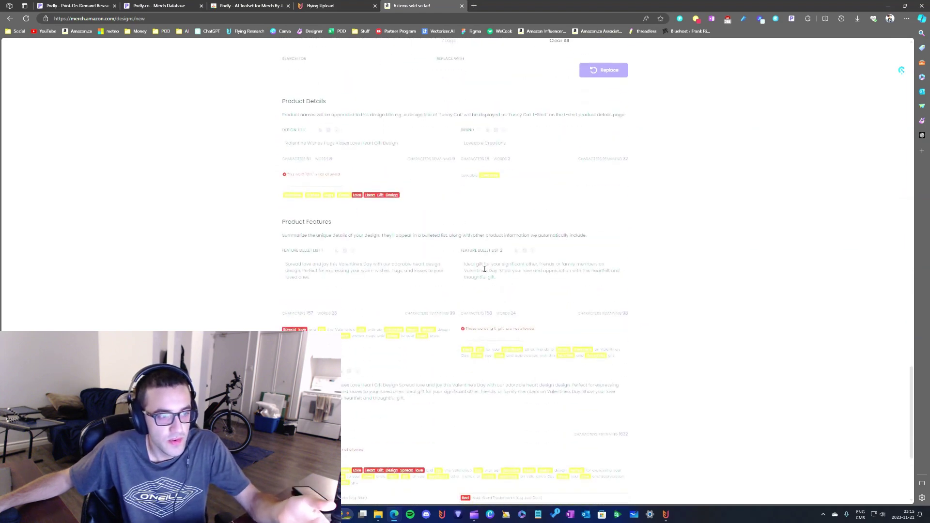
# Step: Select the Flying Upload design description and title text
pyautogui.click(366, 6)
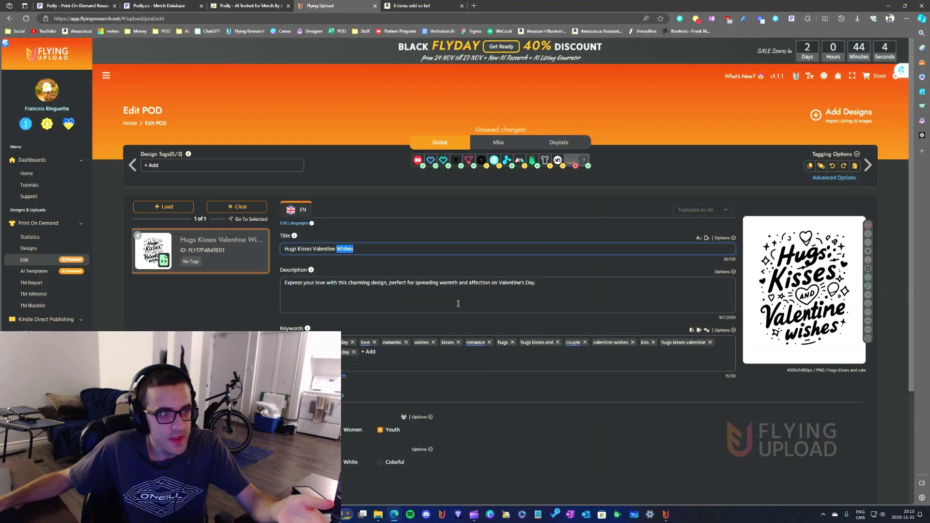
pyautogui.moveTo(536, 303); pyautogui.dragTo(283, 285)
pyautogui.hotkey('shift', 'Tab')
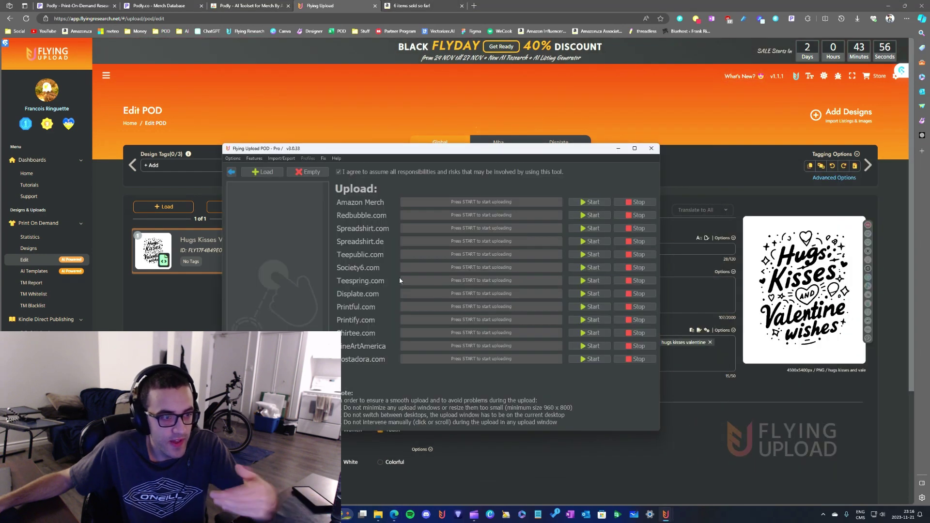
# Step: Read the generated product description under Product Features, then return to Flying Upload's AI Templates
pyautogui.click(400, 4)
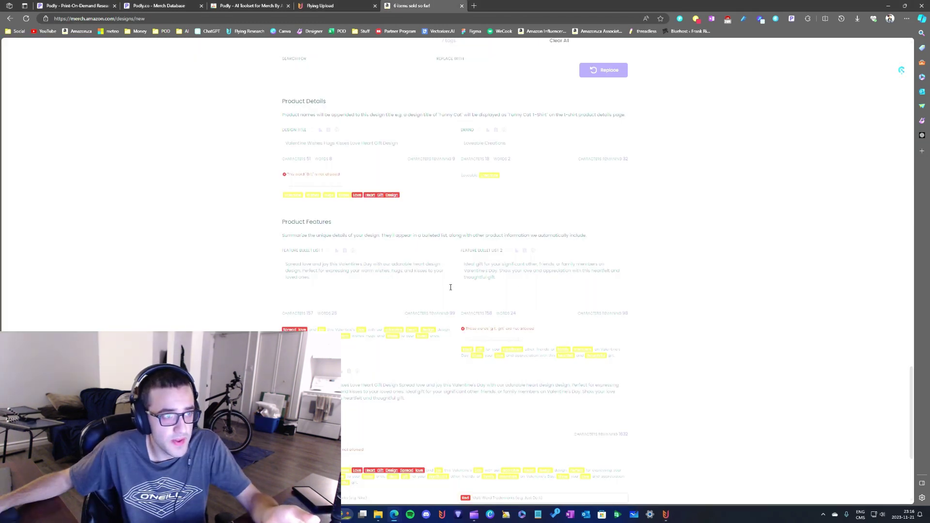
pyautogui.scroll(10, 492, 288)
pyautogui.scroll(-6, 493, 272)
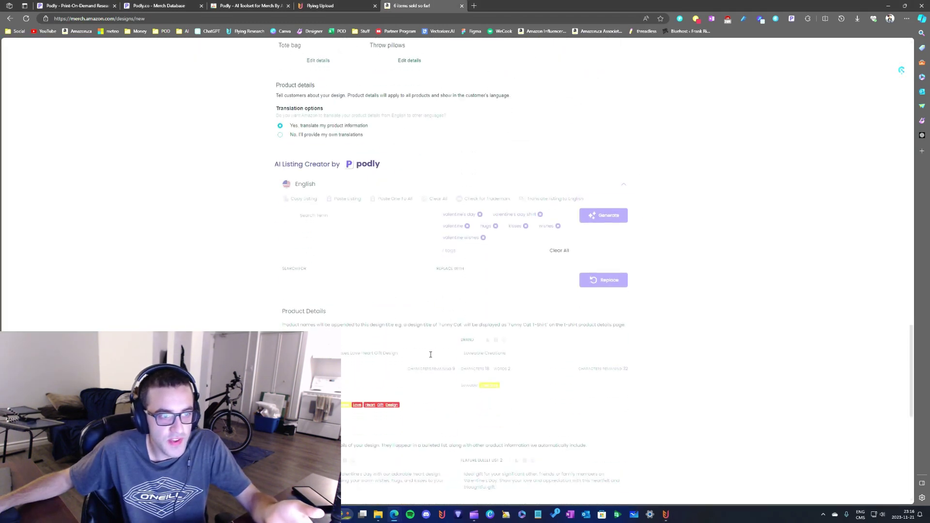
pyautogui.scroll(-4, 413, 316)
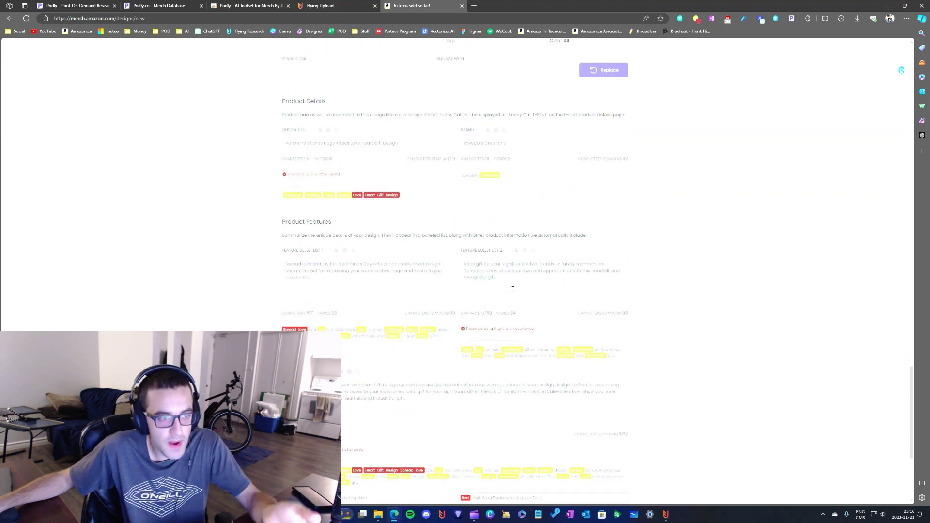
pyautogui.moveTo(415, 400); pyautogui.dragTo(419, 358)
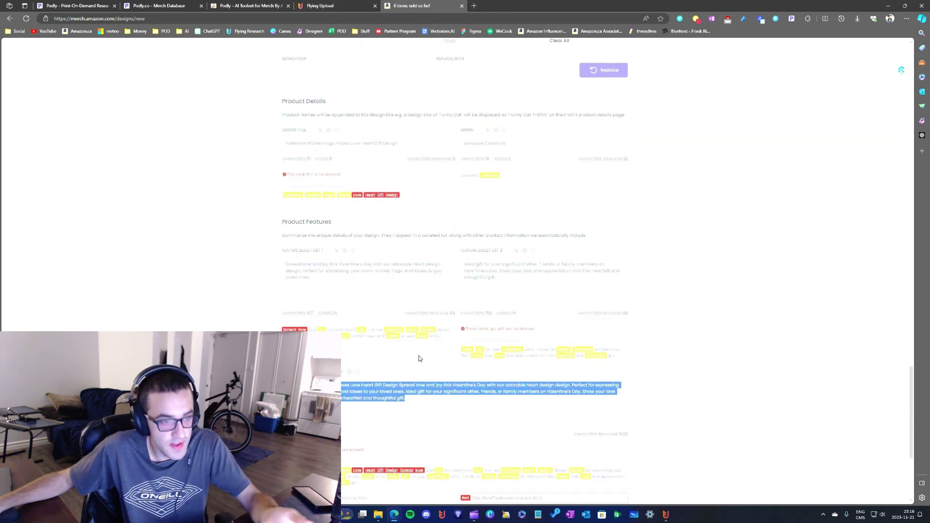
pyautogui.click(509, 277)
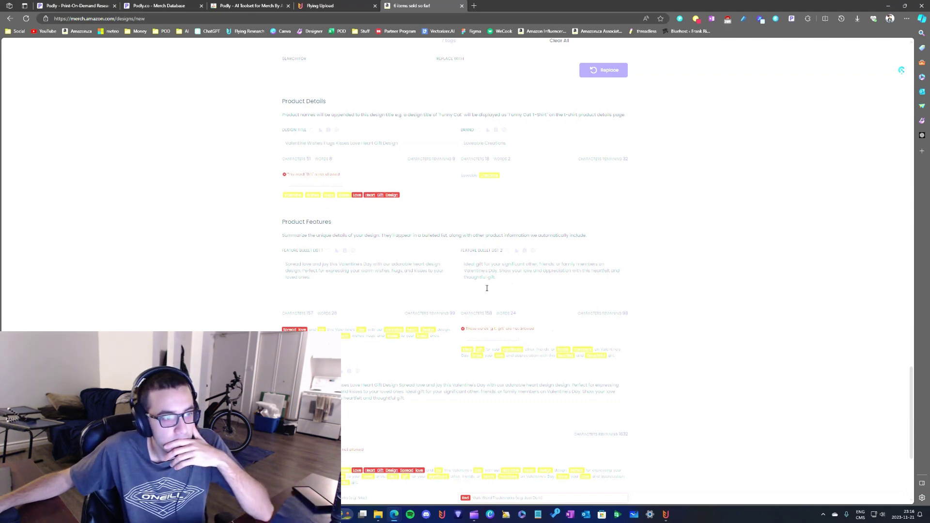
pyautogui.hotkey('ctrl', 'shift', 'Tab')
pyautogui.click(35, 273)
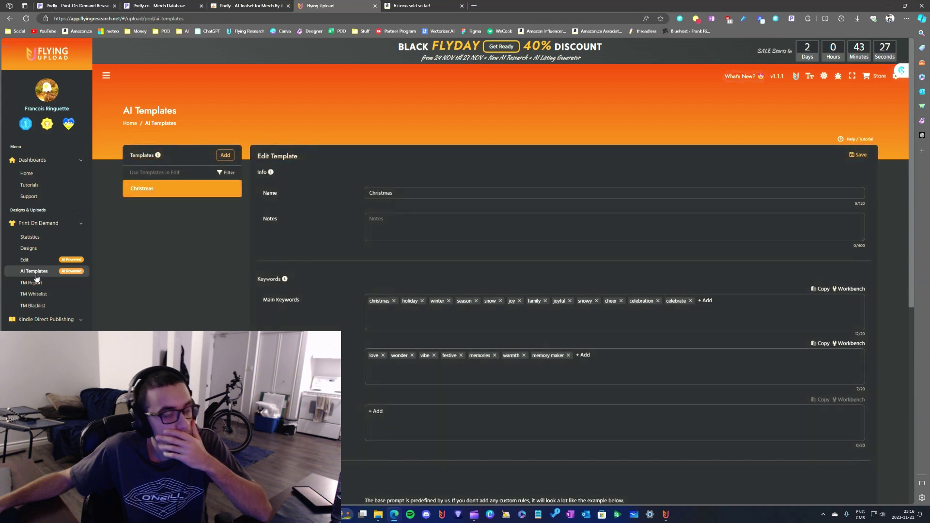
pyautogui.moveTo(122, 110); pyautogui.dragTo(176, 112)
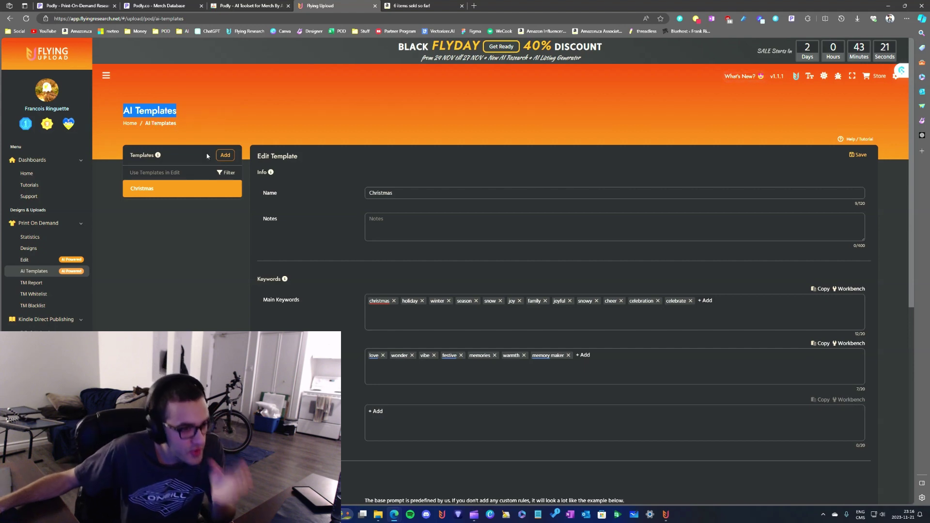
pyautogui.scroll(-3, 229, 270)
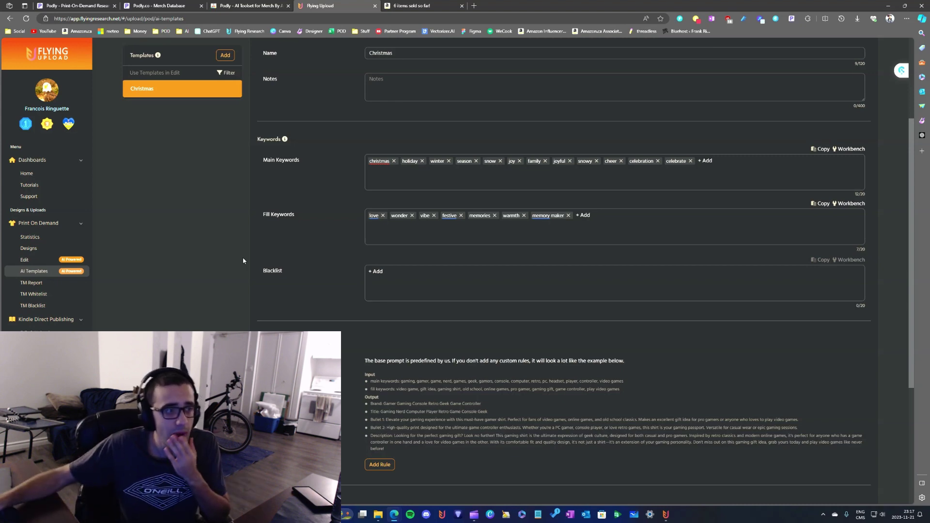
pyautogui.scroll(3, 247, 252)
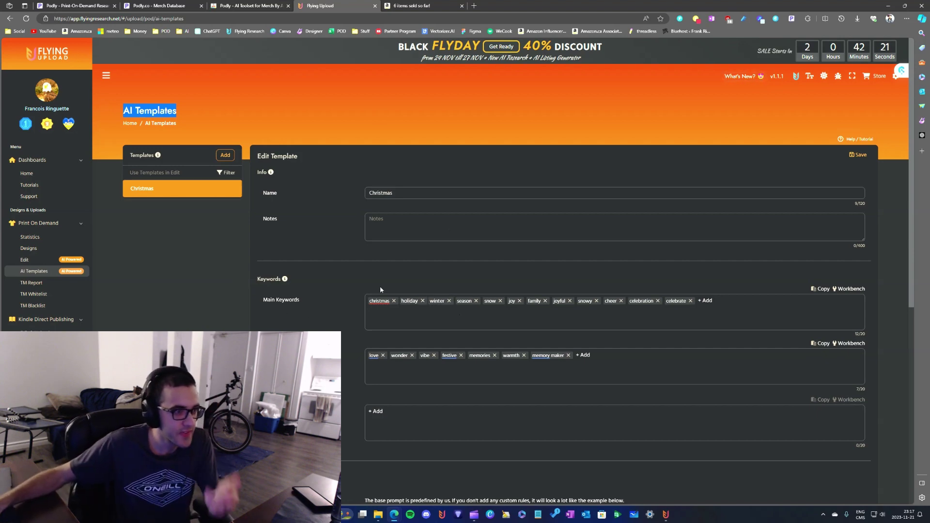
pyautogui.click(260, 301)
pyautogui.scroll(-6, 456, 242)
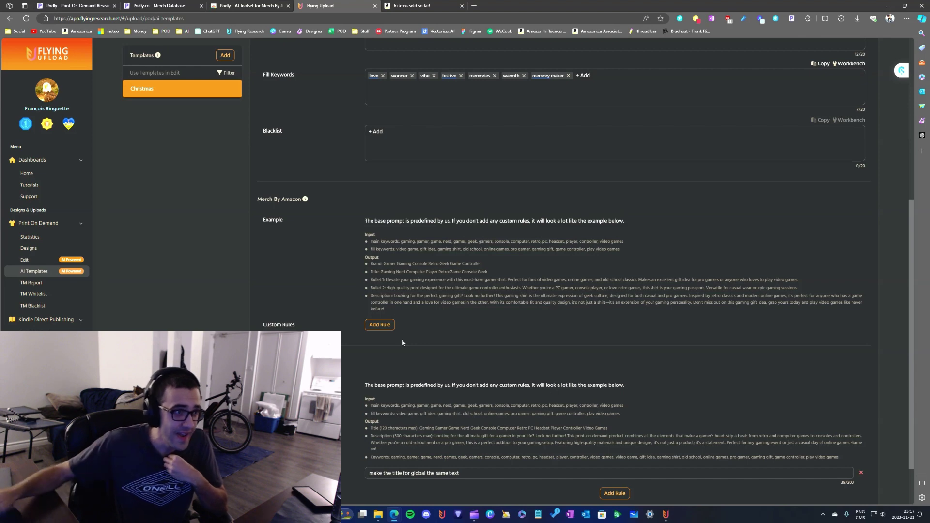
# Step: Look over the Christmas template's keywords, blacklist and custom rules, then bring up Podly's store listing
pyautogui.scroll(5, 402, 342)
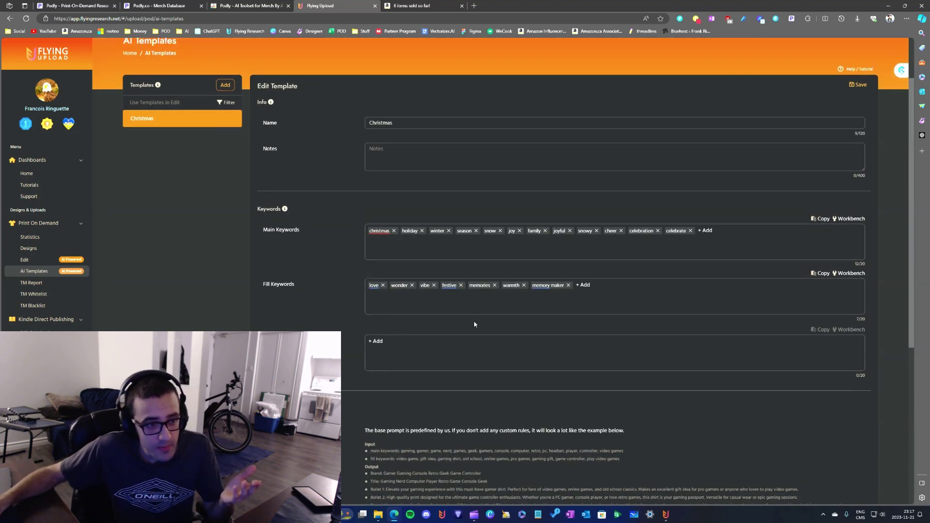
pyautogui.scroll(-3, 351, 334)
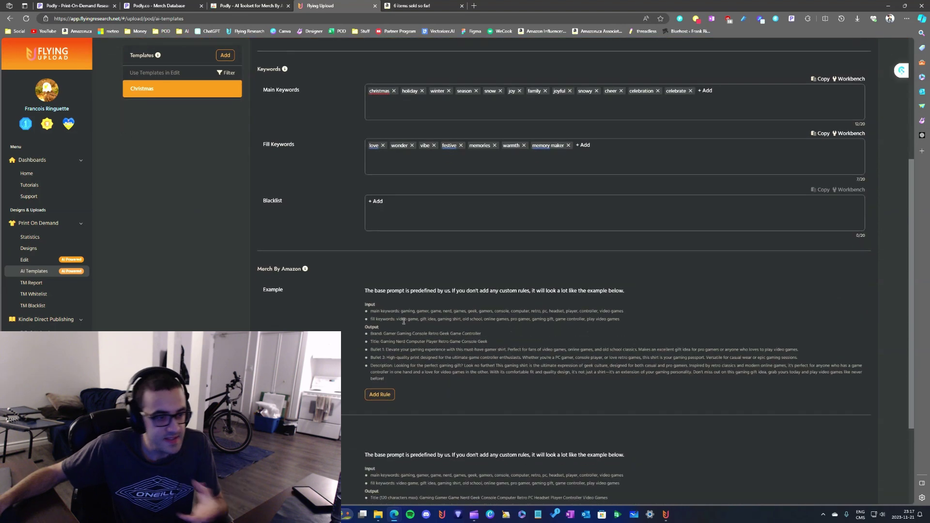
pyautogui.scroll(3, 443, 344)
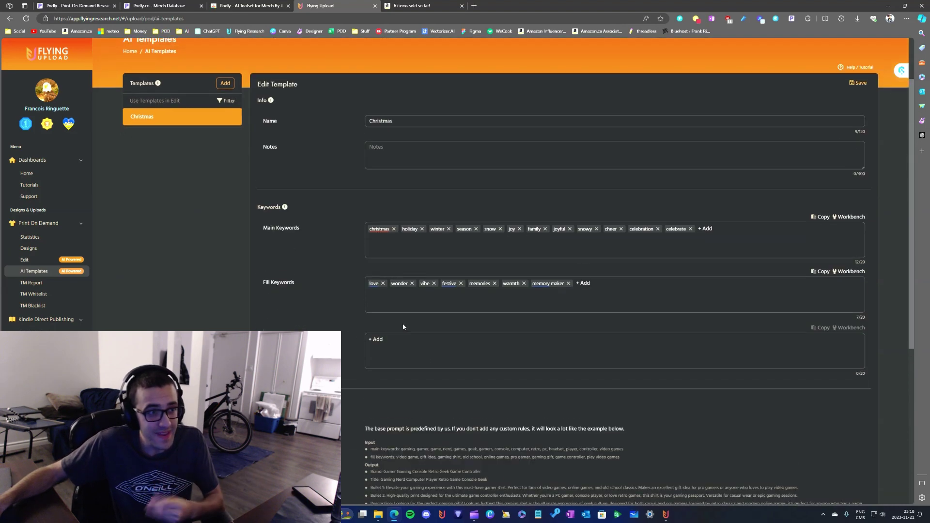
pyautogui.click(434, 345)
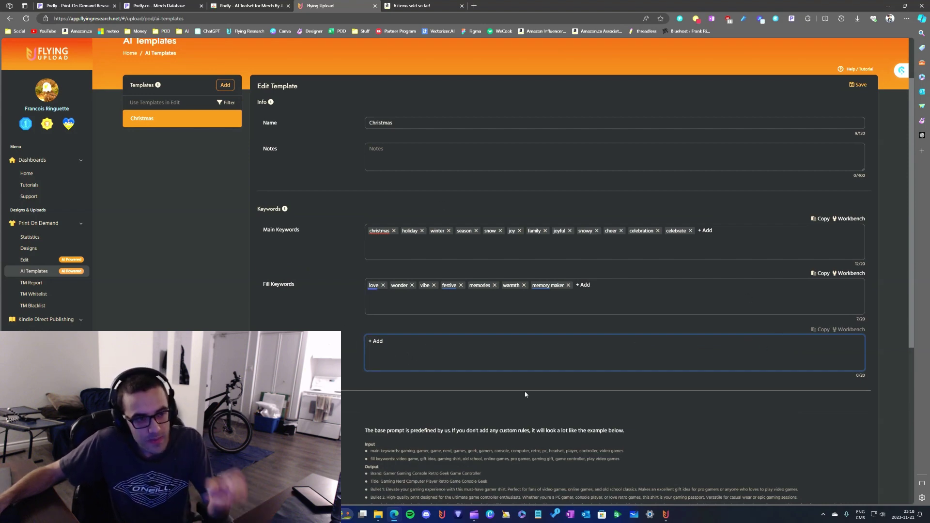
pyautogui.scroll(-4, 324, 271)
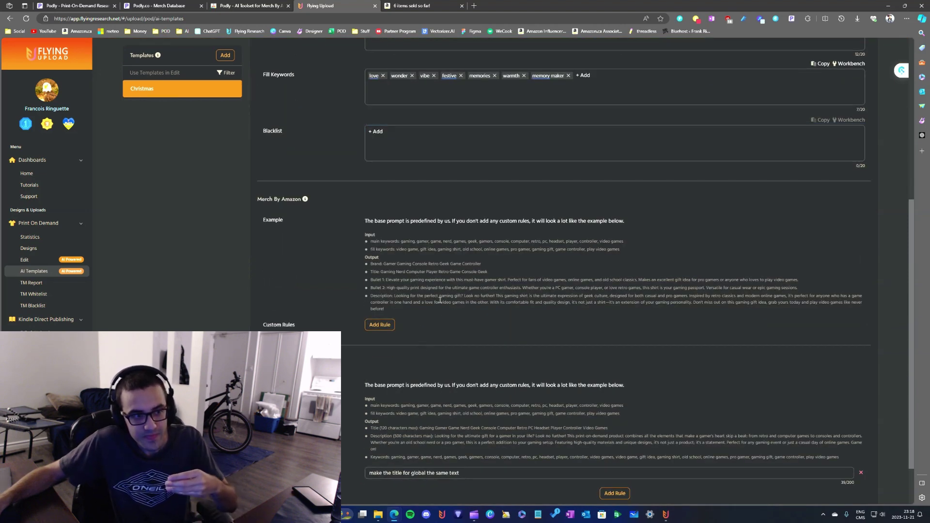
pyautogui.scroll(3, 440, 299)
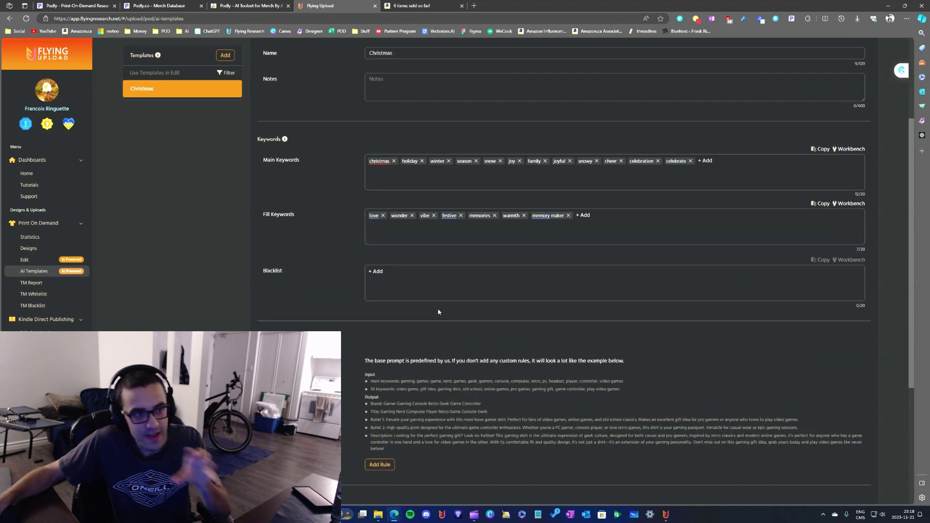
pyautogui.scroll(3, 439, 312)
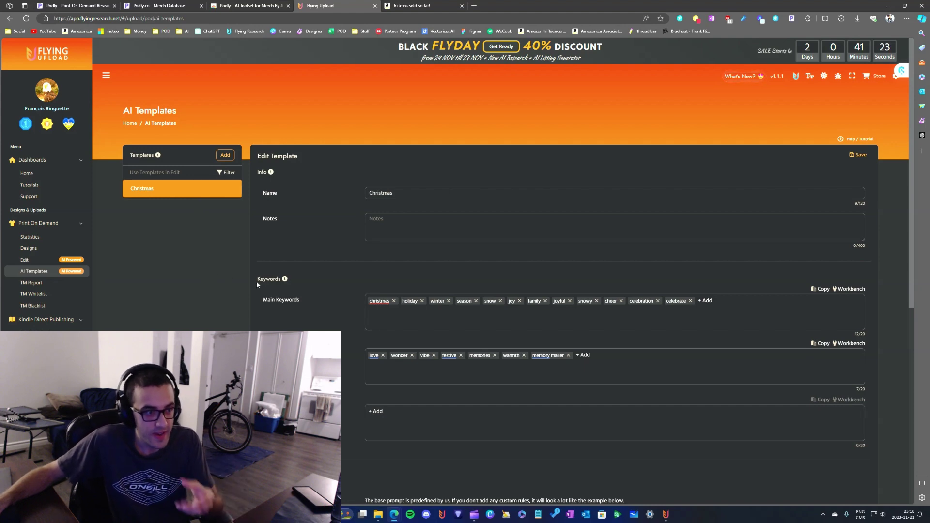
pyautogui.scroll(-8, 455, 399)
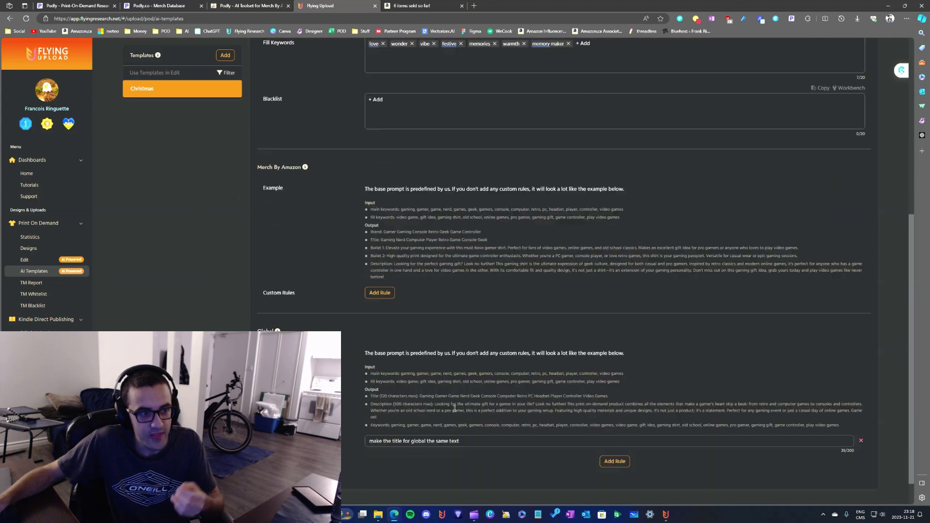
pyautogui.scroll(5, 382, 374)
pyautogui.scroll(-5, 382, 374)
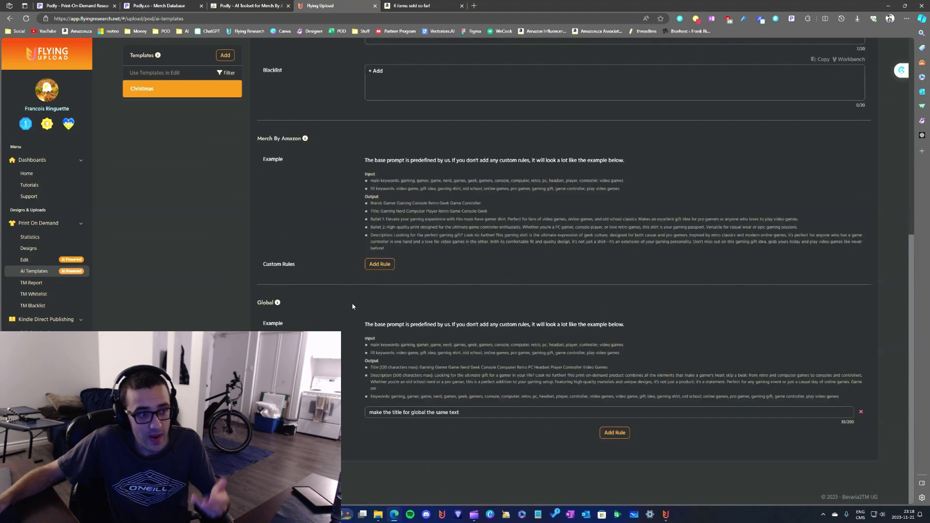
pyautogui.scroll(8, 415, 338)
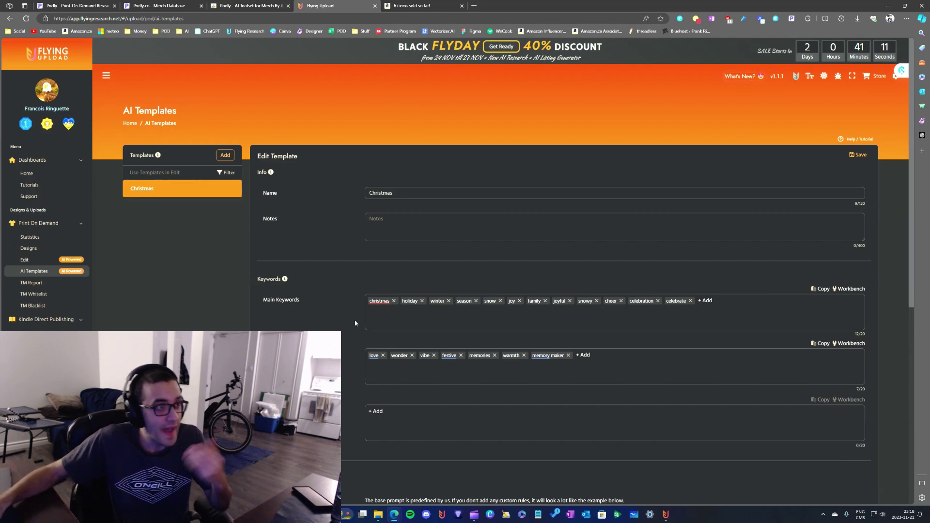
pyautogui.click(252, 4)
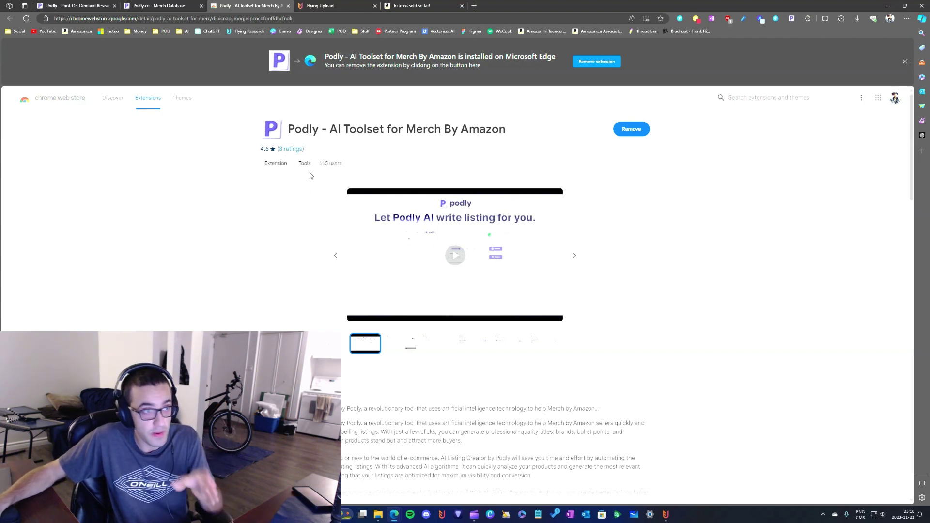
# Step: Glance at the Merch listing page, then return to the Christmas template's main and fill keywords
pyautogui.click(335, 5)
pyautogui.click(250, 5)
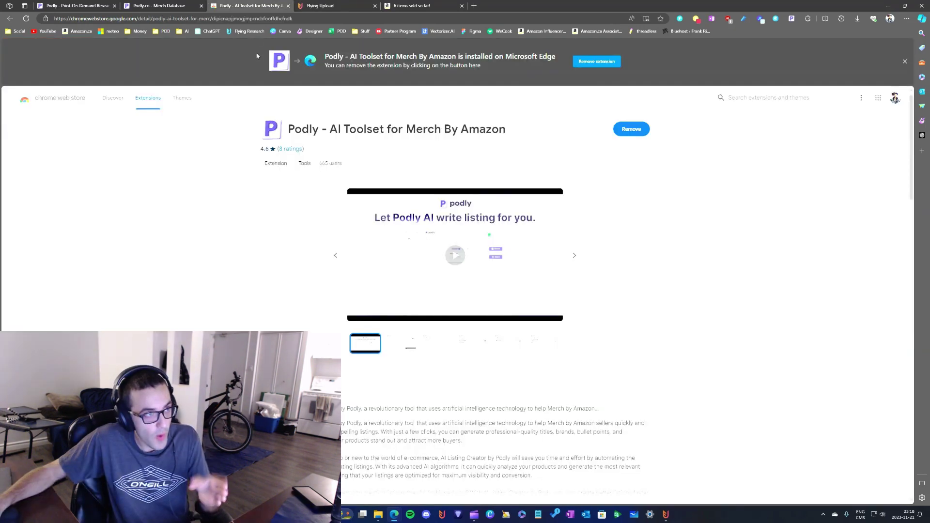
pyautogui.click(404, 6)
pyautogui.scroll(-15, 540, 244)
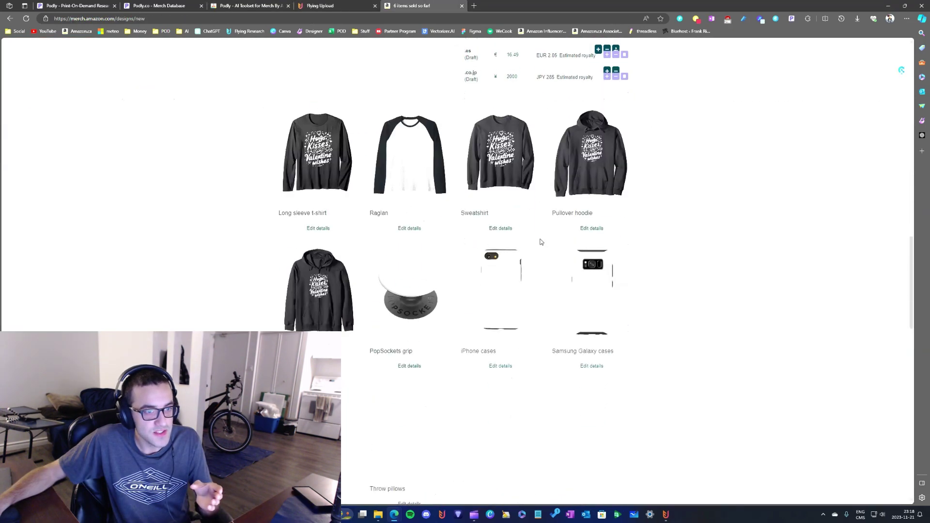
pyautogui.scroll(2, 373, 210)
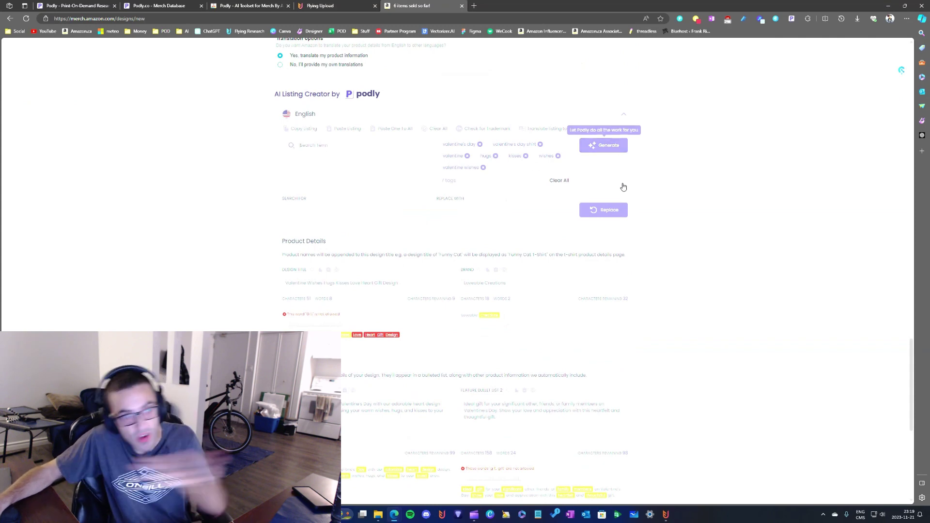
pyautogui.click(329, 5)
pyautogui.scroll(-5, 378, 278)
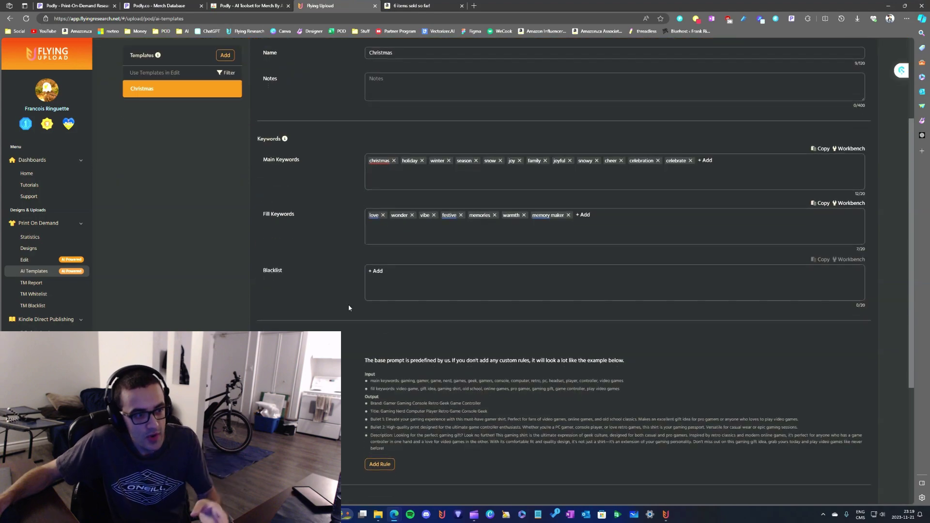
# Step: Open Settings > General Settings and select the validated OpenAI key under AI Listing Generator
pyautogui.scroll(6, 400, 290)
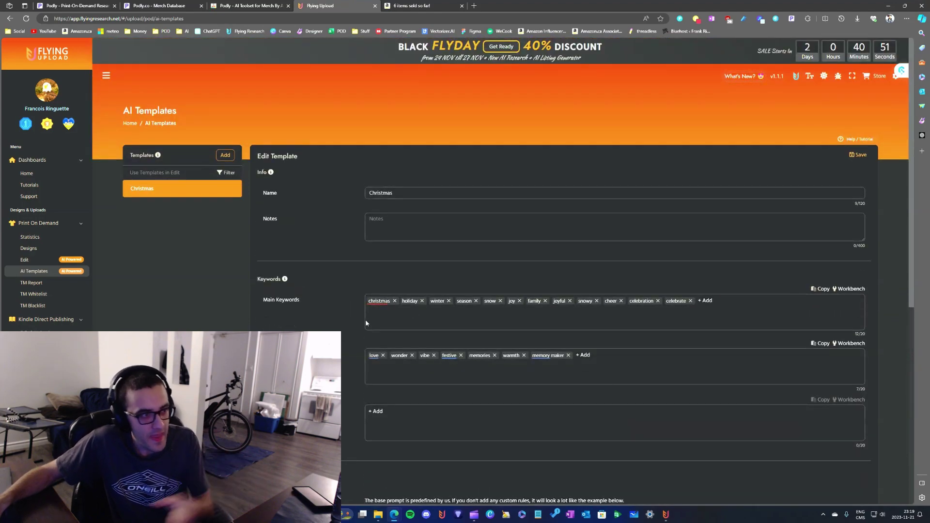
pyautogui.scroll(-6, 400, 290)
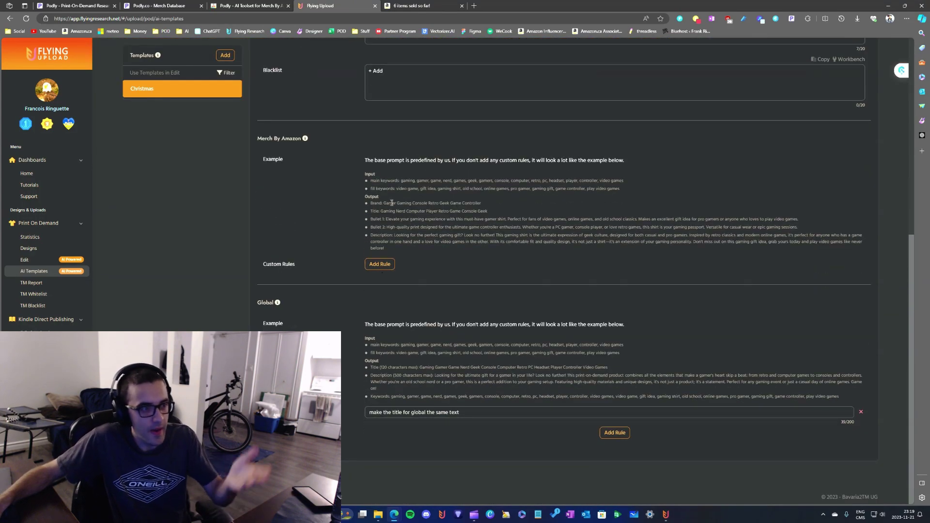
pyautogui.scroll(6, 497, 295)
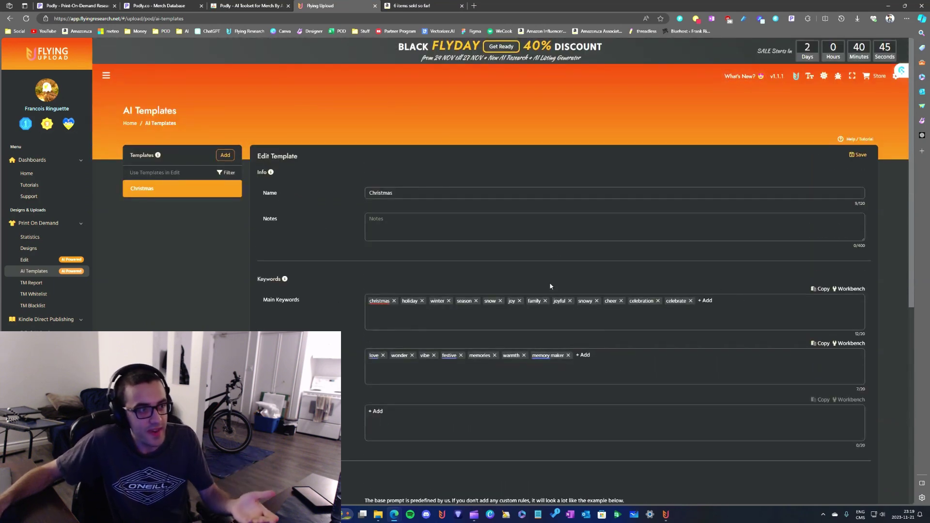
pyautogui.click(896, 77)
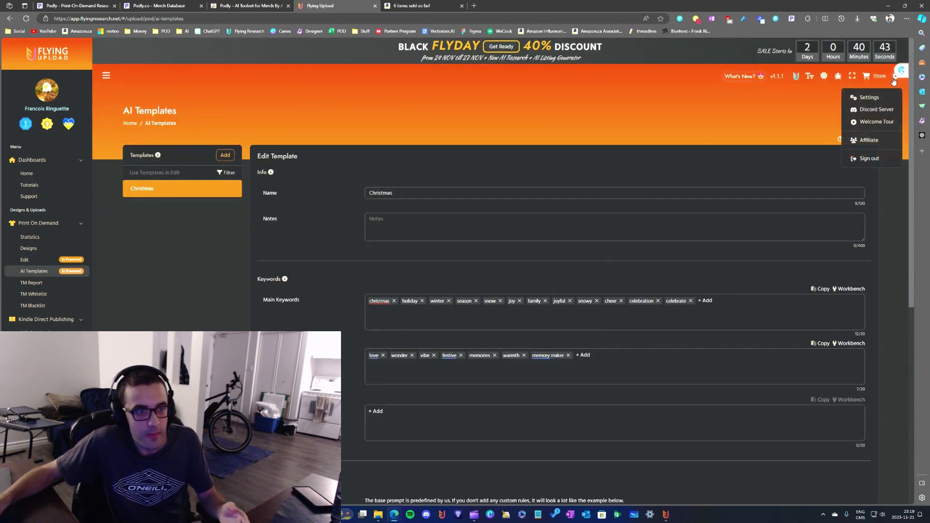
pyautogui.click(870, 97)
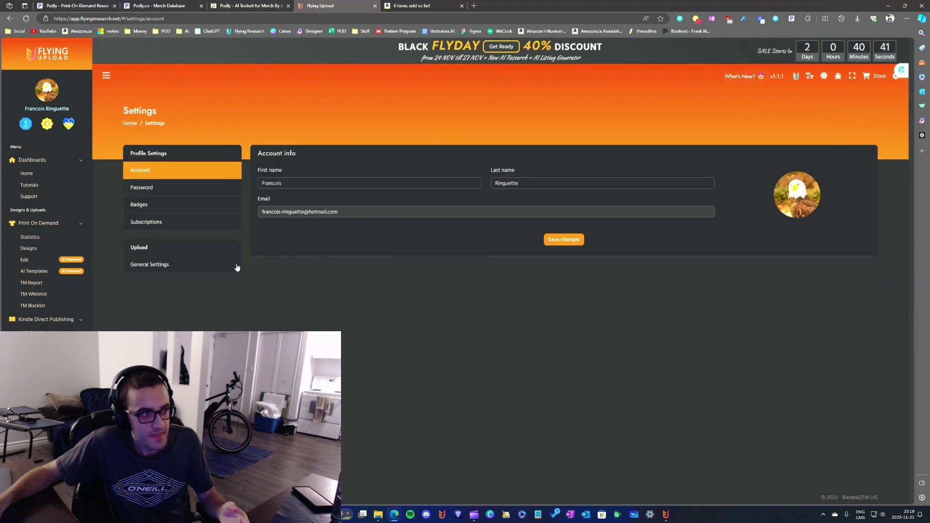
pyautogui.click(187, 266)
pyautogui.scroll(-5, 385, 291)
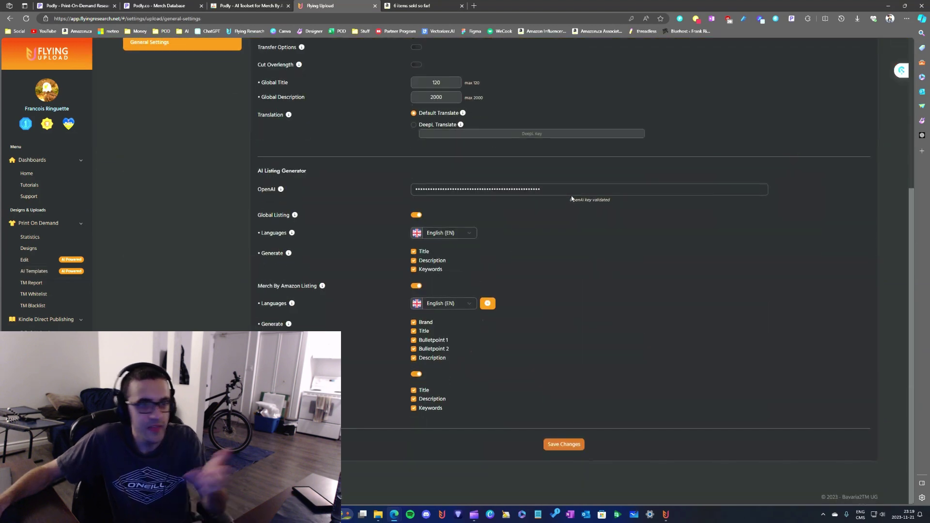
pyautogui.doubleClick(571, 194)
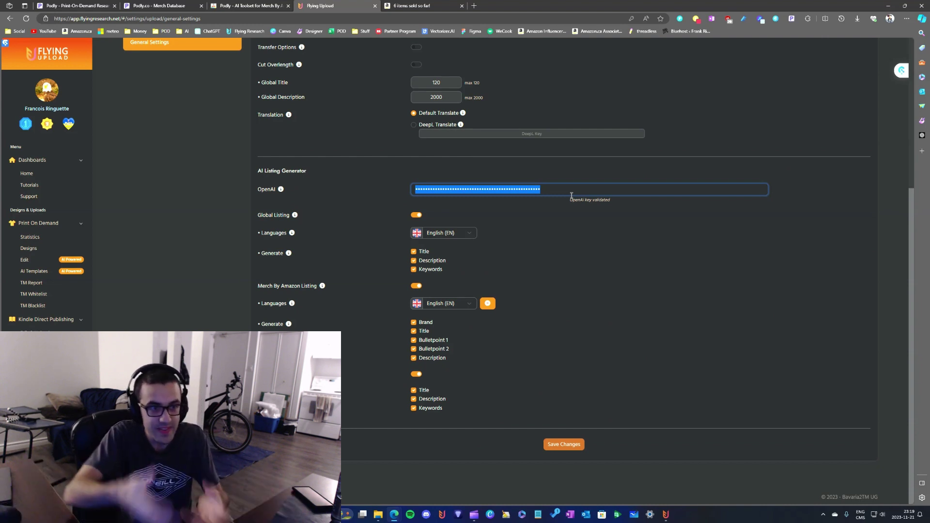
# Step: Return to the Merch on Demand new-design page with Podly's Valentine keyword tags
pyautogui.scroll(3, 636, 214)
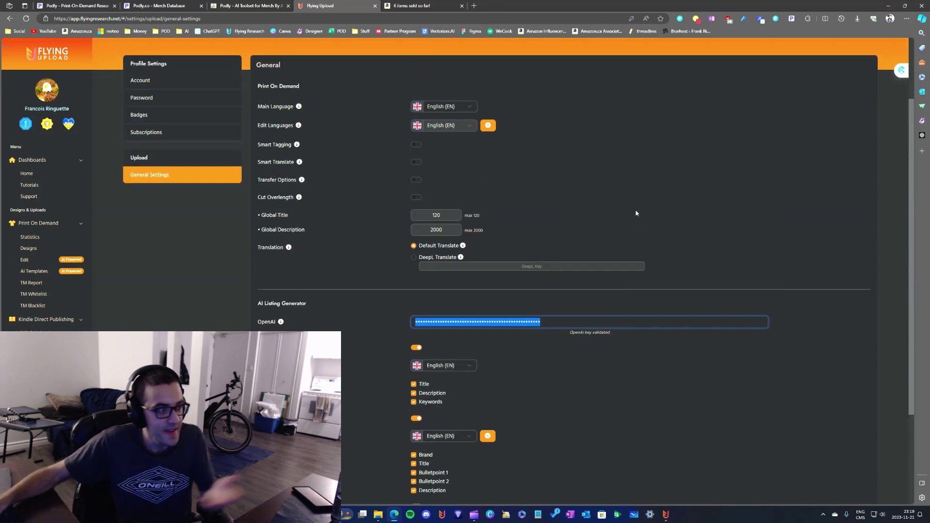
pyautogui.scroll(2, 636, 213)
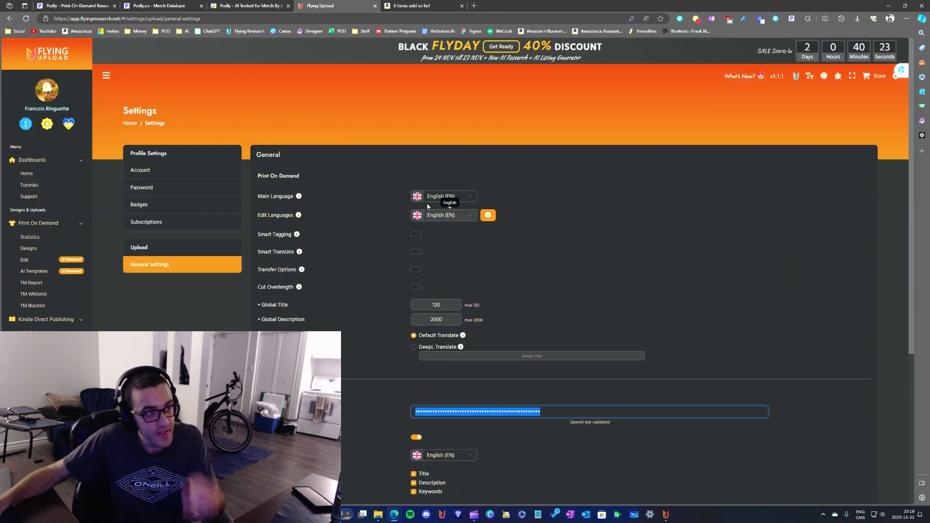
pyautogui.hotkey('ctrl', 'shift', 'Tab')
pyautogui.hotkey('ctrl', 'Tab')
pyautogui.hotkey('ctrl', 'Tab')
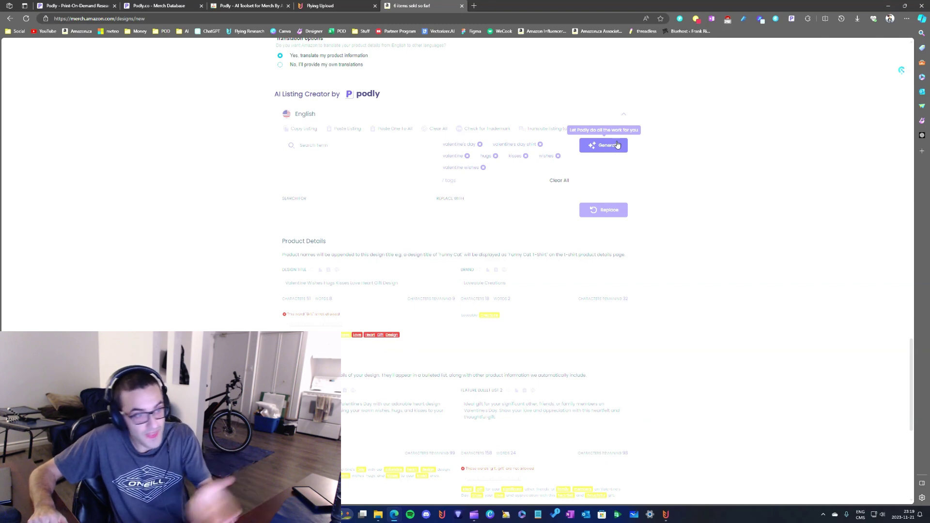
# Step: Scroll the Valentine mockups and AI Listing Creator by Podly panel, then return to Flying Upload settings
pyautogui.scroll(3, 358, 223)
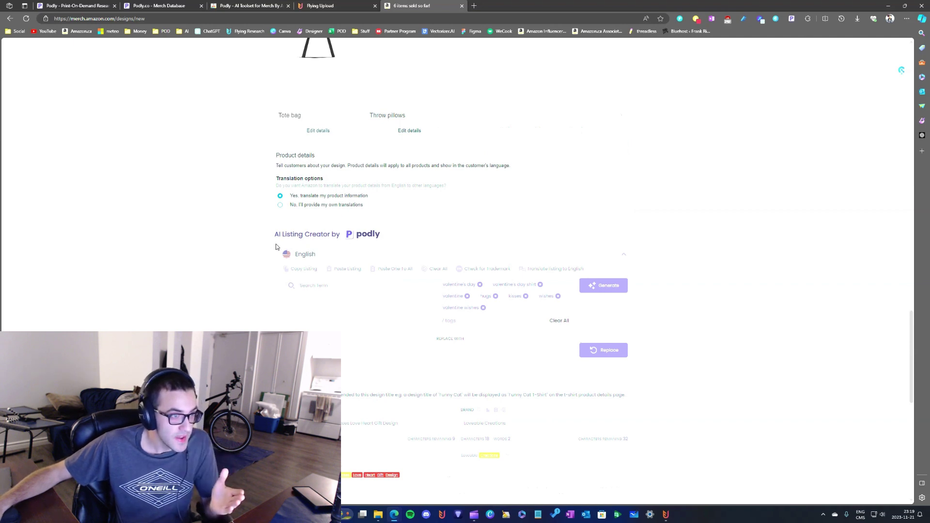
pyautogui.moveTo(270, 237); pyautogui.dragTo(342, 237)
pyautogui.click(647, 283)
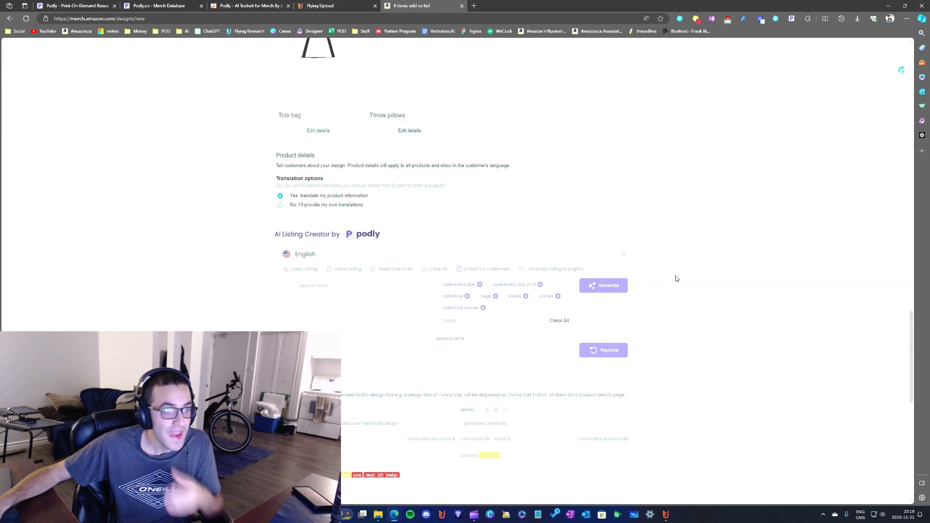
pyautogui.scroll(1, 677, 278)
pyautogui.scroll(6, 669, 280)
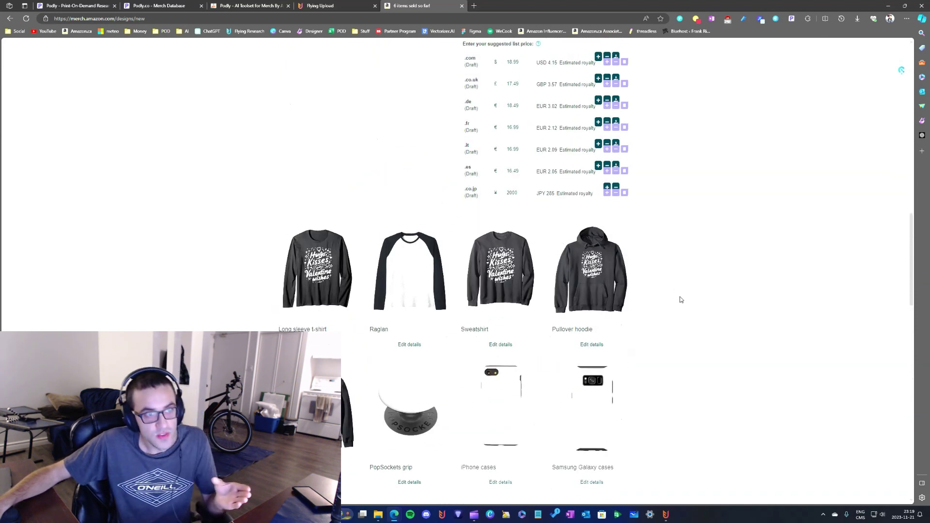
pyautogui.scroll(4, 676, 320)
pyautogui.scroll(-12, 677, 324)
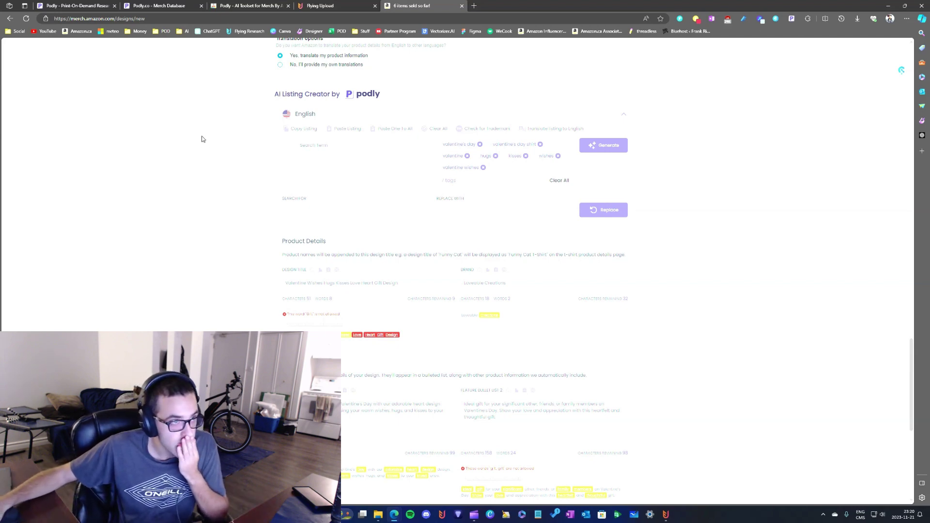
pyautogui.click(332, 5)
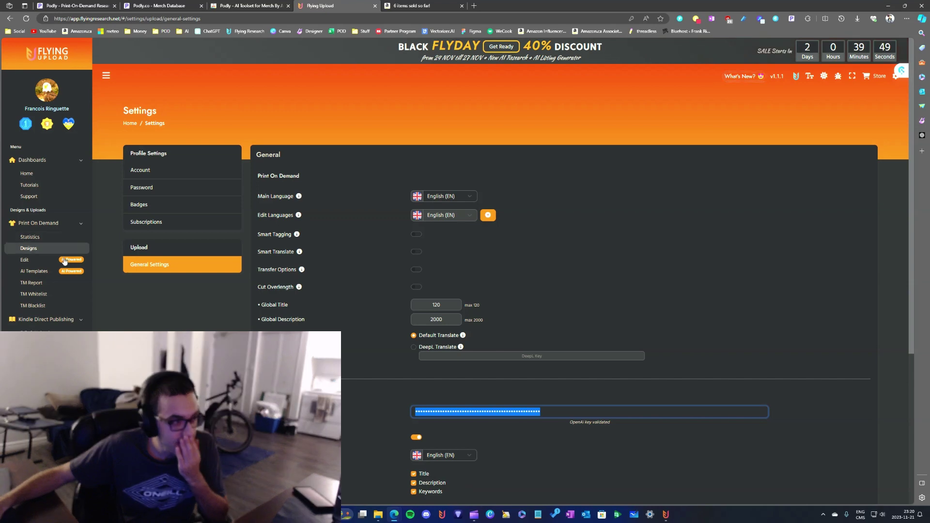
# Step: Check the Christmas AI template, then open the Hugs Kisses Valentine Wishes design in Edit POD
pyautogui.click(46, 271)
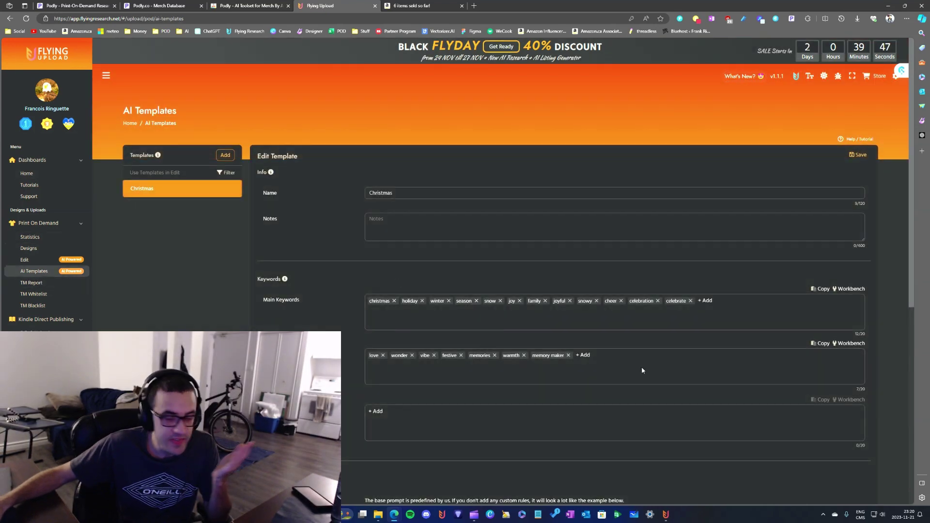
pyautogui.scroll(-6, 665, 373)
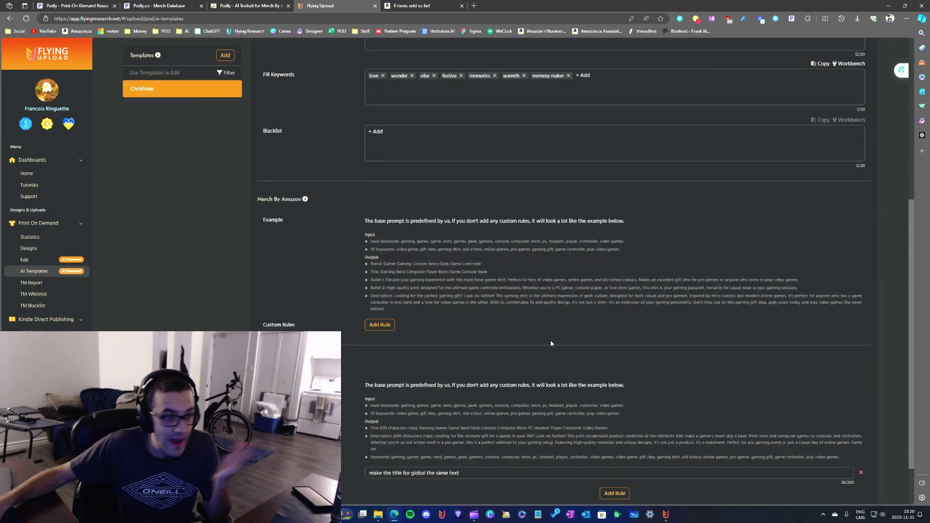
pyautogui.scroll(2, 505, 312)
pyautogui.scroll(2, 506, 315)
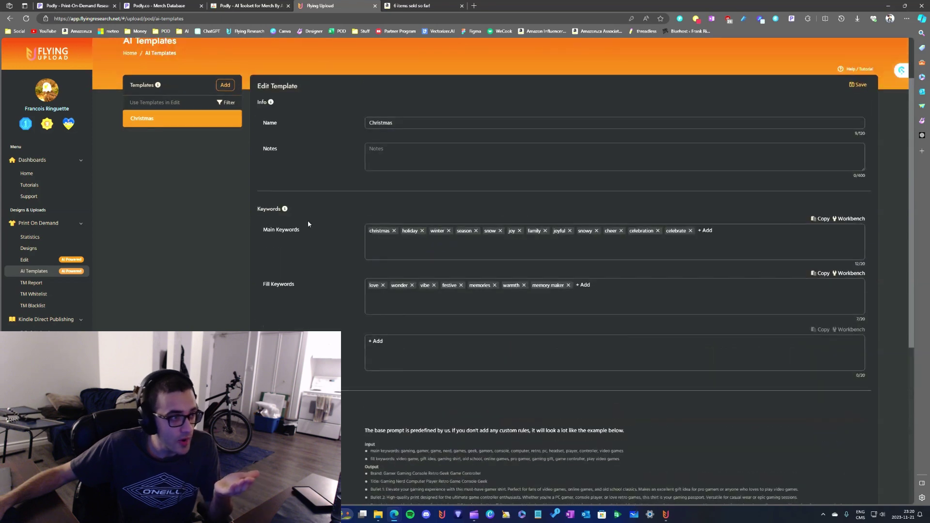
pyautogui.click(24, 260)
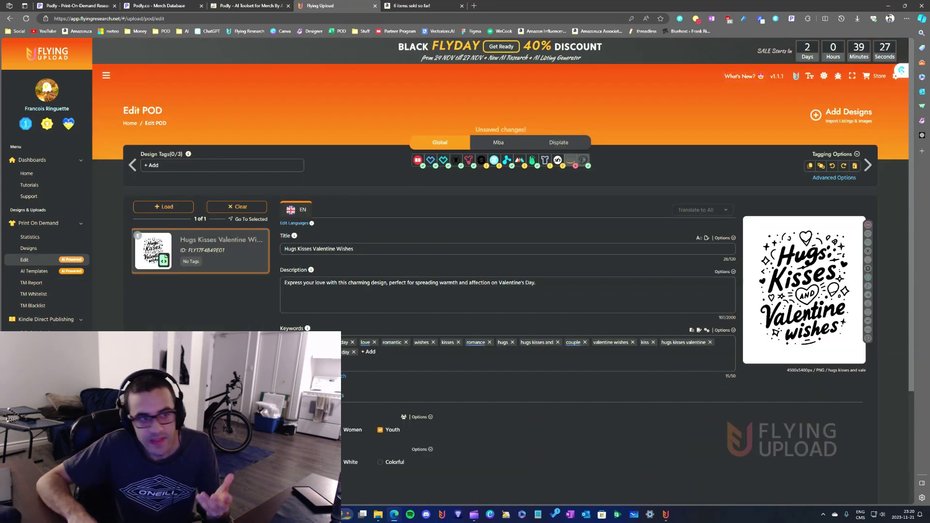
pyautogui.click(412, 6)
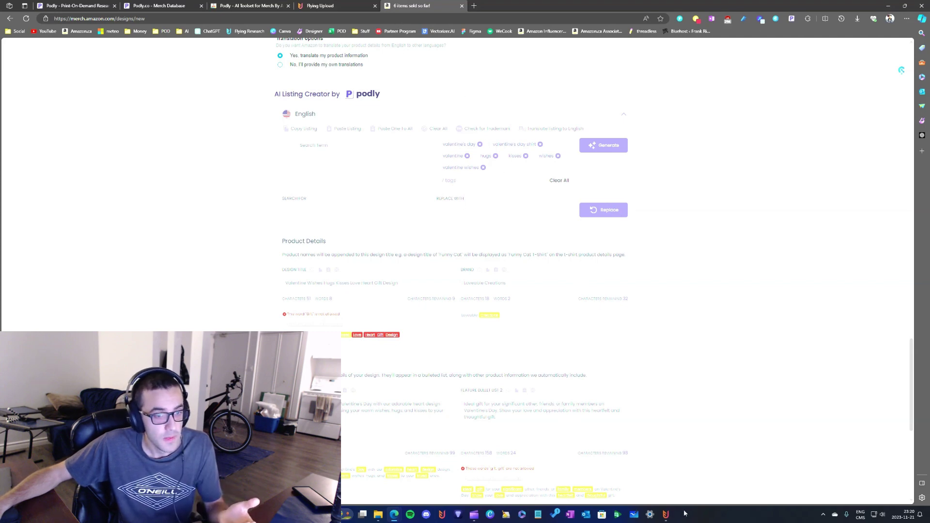
# Step: Close the Flying Upload POD uploader window and its Home window from the taskbar
pyautogui.moveTo(667, 513)
pyautogui.click(698, 486)
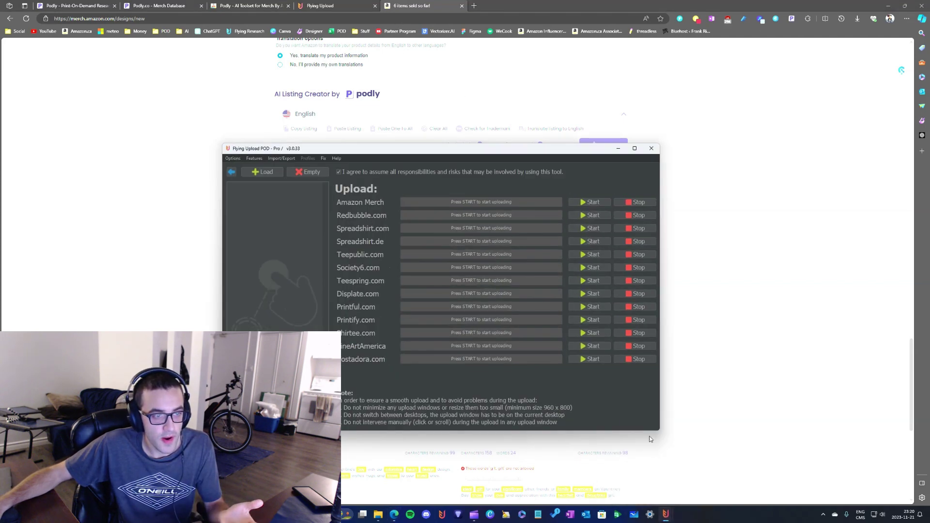
pyautogui.click(651, 150)
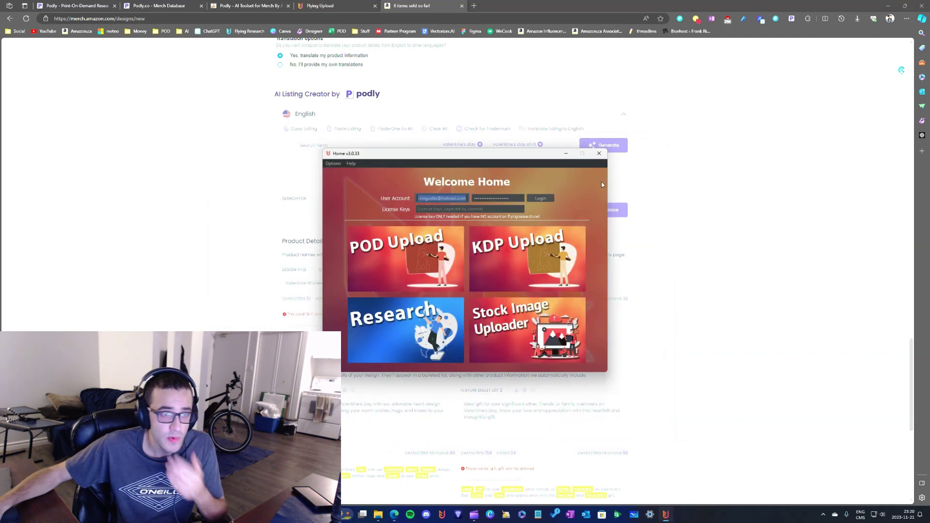
pyautogui.click(600, 156)
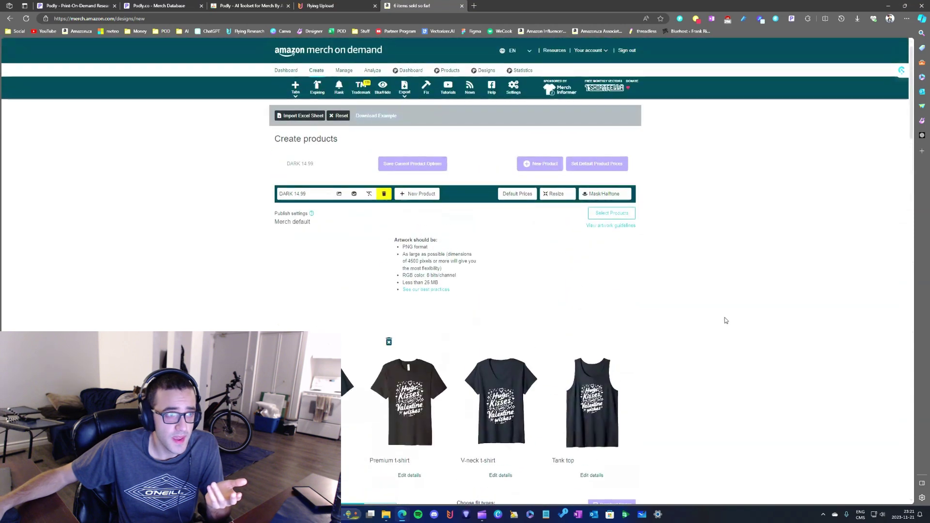
# Step: Switch the Select Template/Draft choice from DARK 14.99 to LIGHT 14.99
pyautogui.click(315, 194)
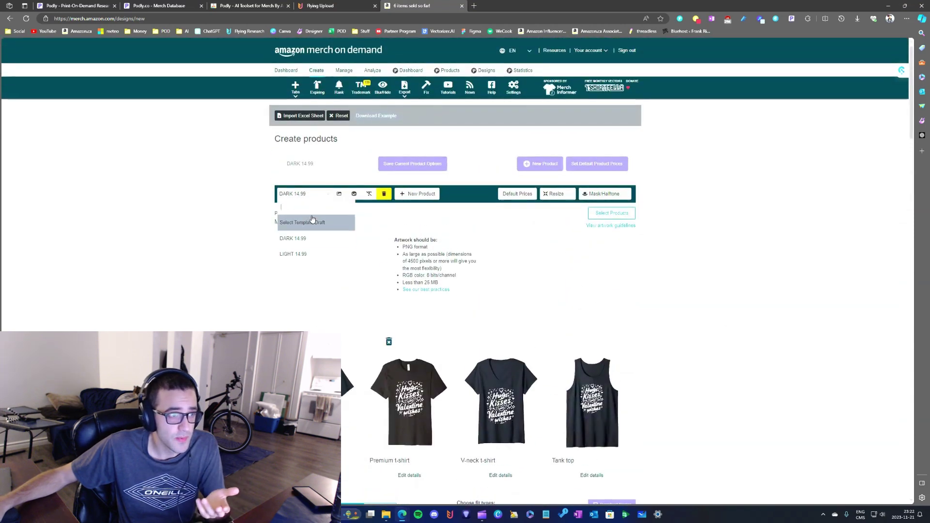
pyautogui.click(306, 241)
pyautogui.click(301, 194)
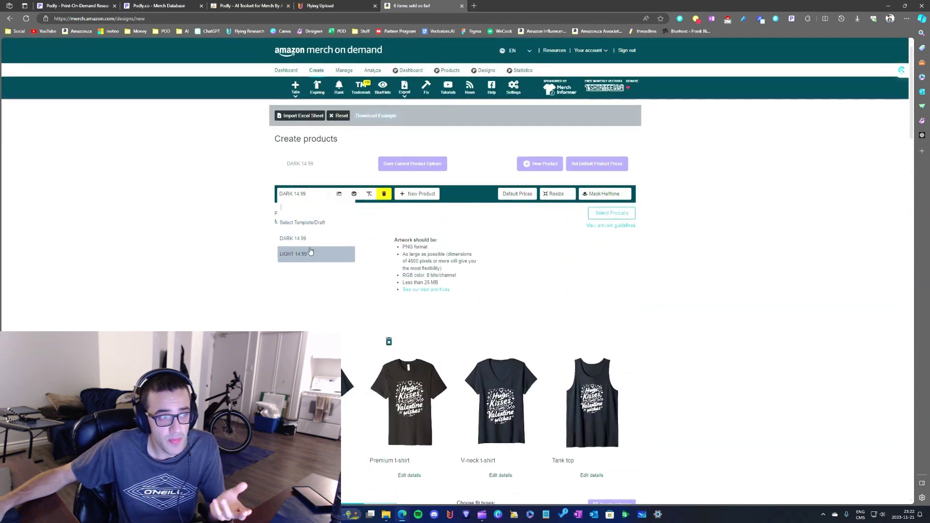
pyautogui.click(313, 254)
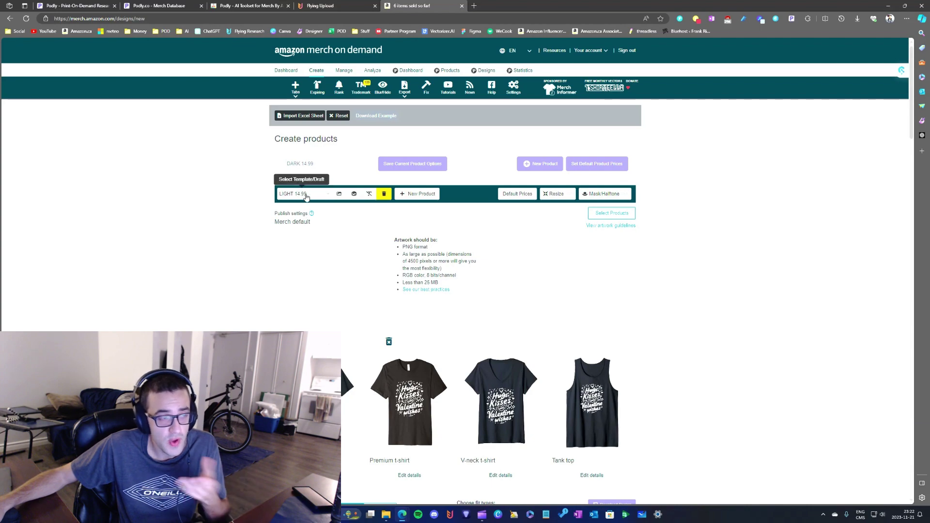
# Step: Scroll through the updated products, then go back to Flying Upload's Edit POD page
pyautogui.scroll(-20, 647, 347)
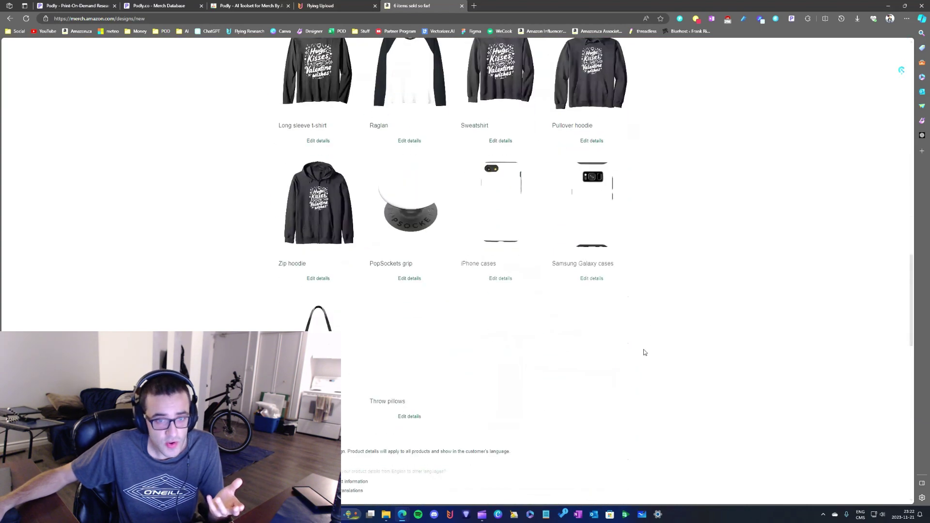
pyautogui.scroll(15, 649, 358)
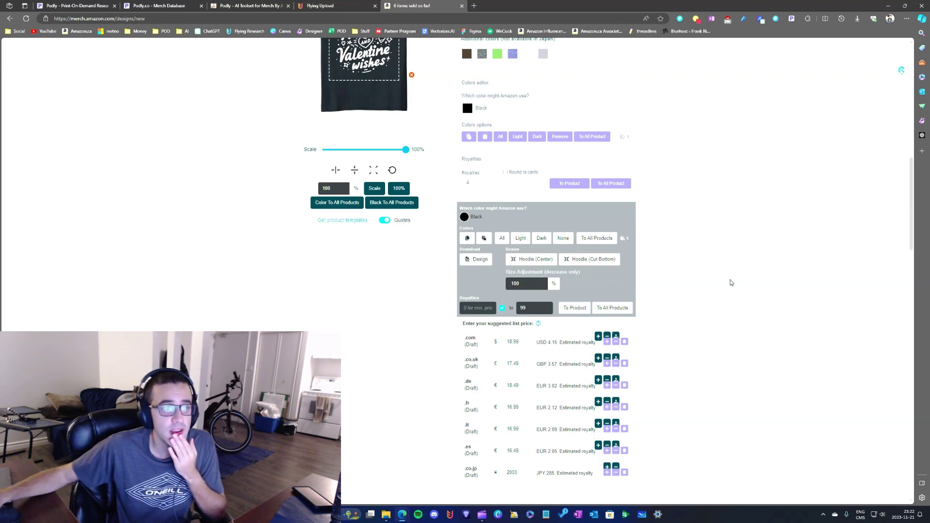
pyautogui.scroll(7, 731, 280)
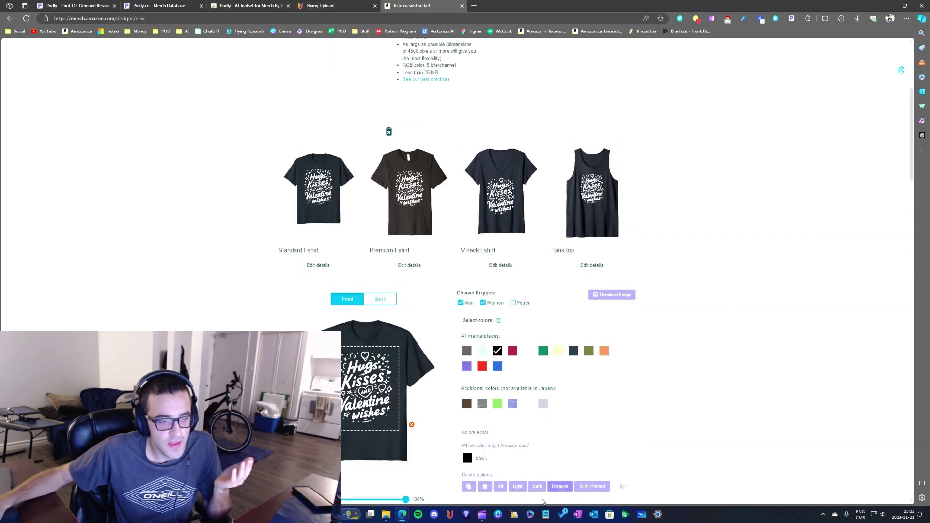
pyautogui.moveTo(484, 514)
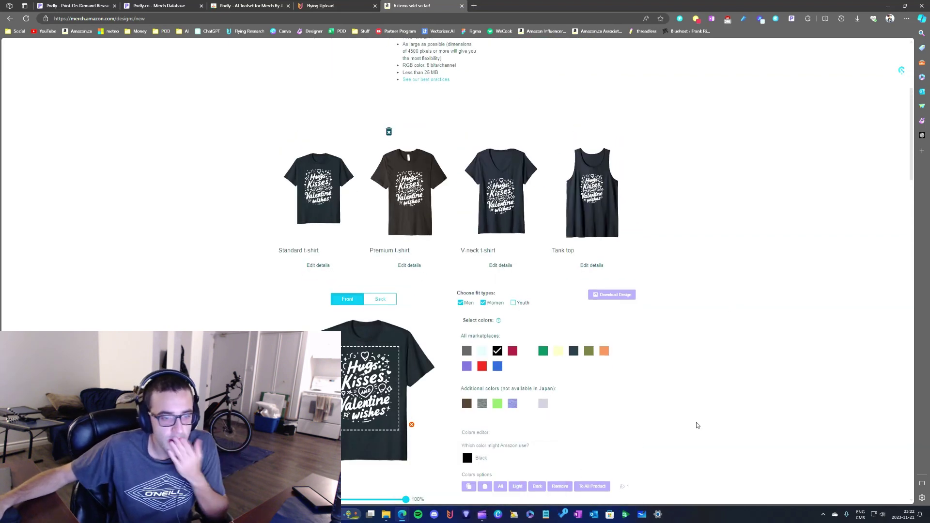
pyautogui.click(333, 5)
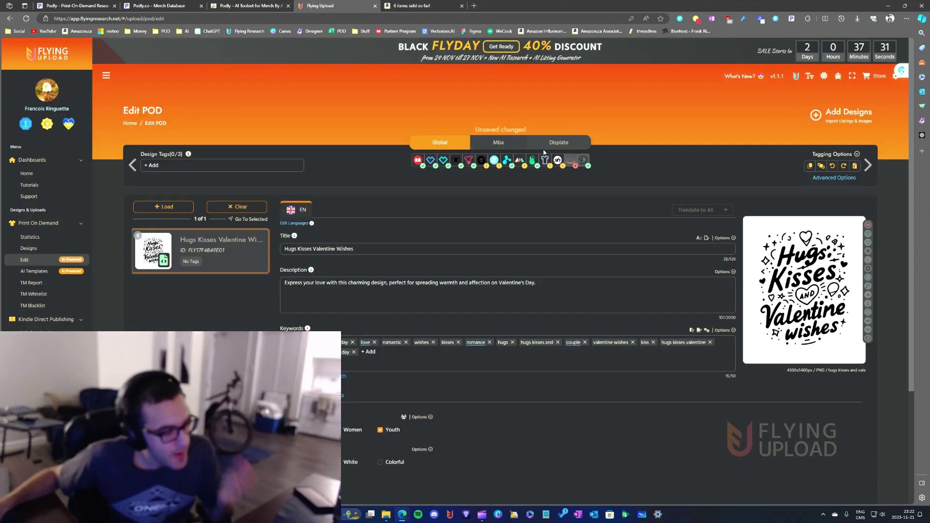
# Step: Visit the Flying Research home and its sidebar menu, then switch to the Flying Upload dashboard
pyautogui.click(797, 75)
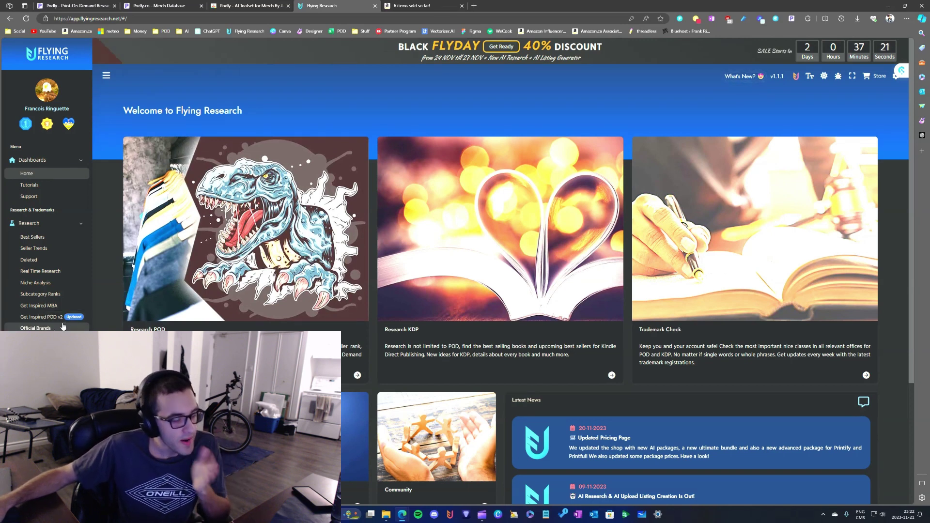
pyautogui.scroll(-5, 63, 325)
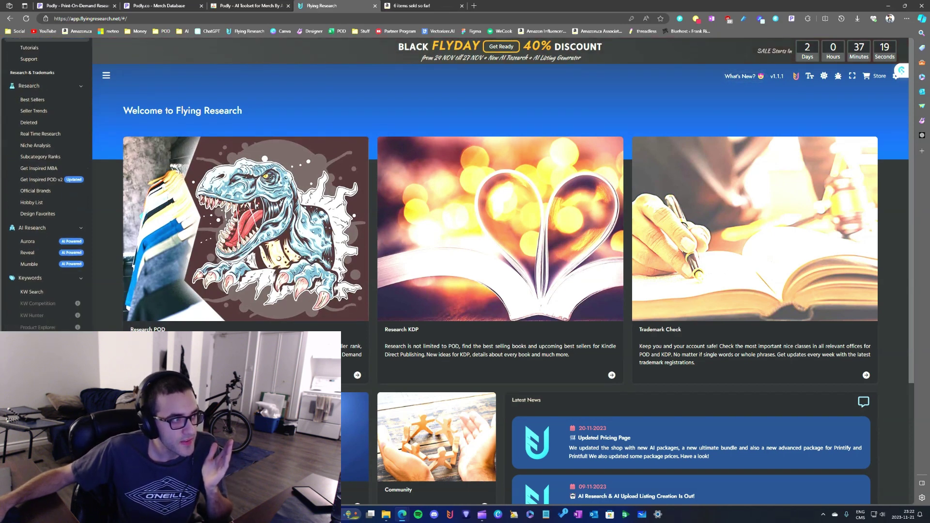
pyautogui.scroll(5, 62, 325)
pyautogui.scroll(-4, 65, 306)
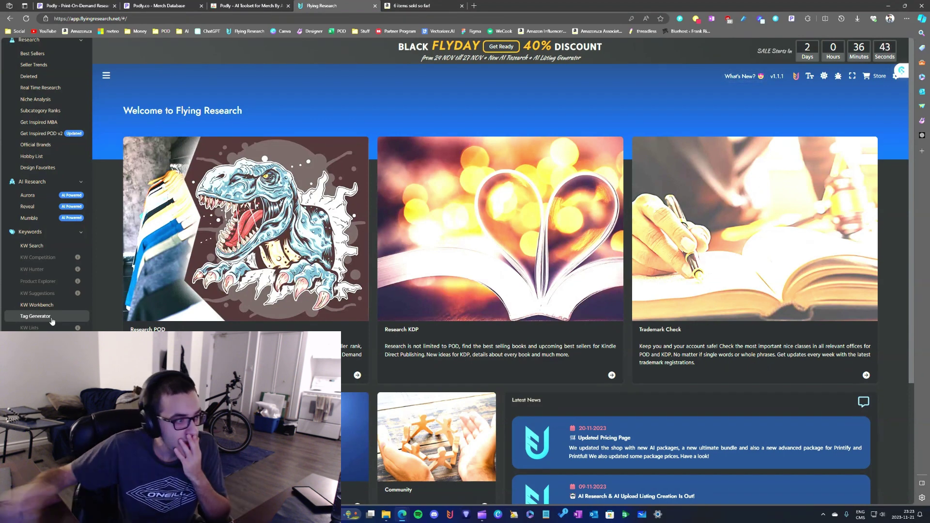
pyautogui.scroll(4, 52, 321)
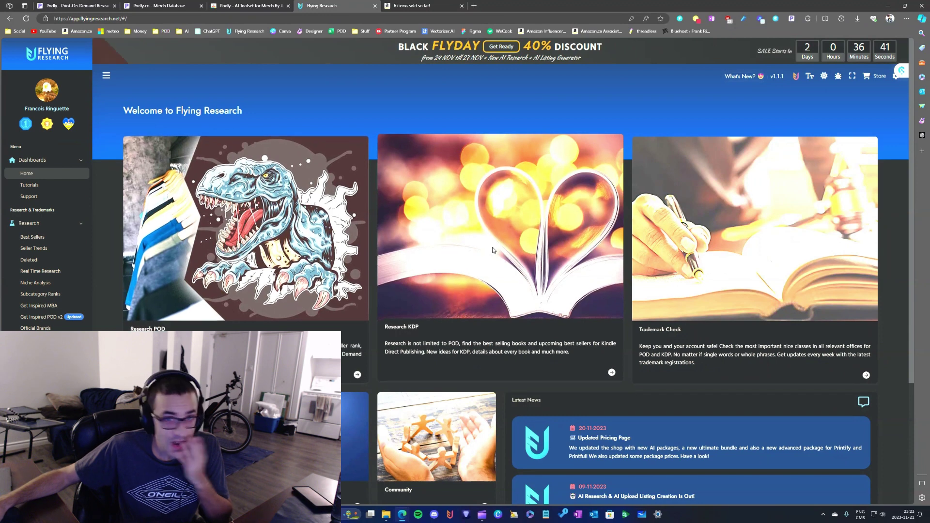
pyautogui.click(796, 77)
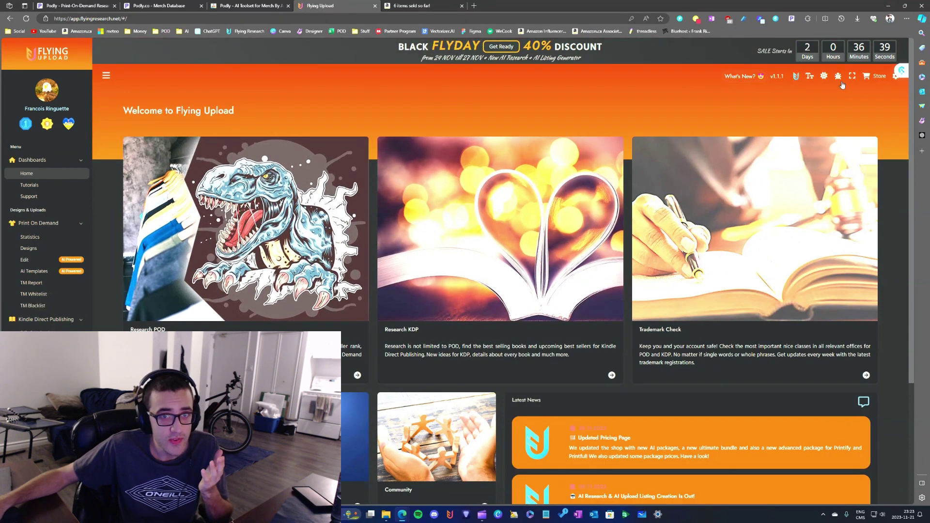
# Step: Open the Flying Pricing page and highlight the Ultimate Bundle name and description
pyautogui.click(878, 80)
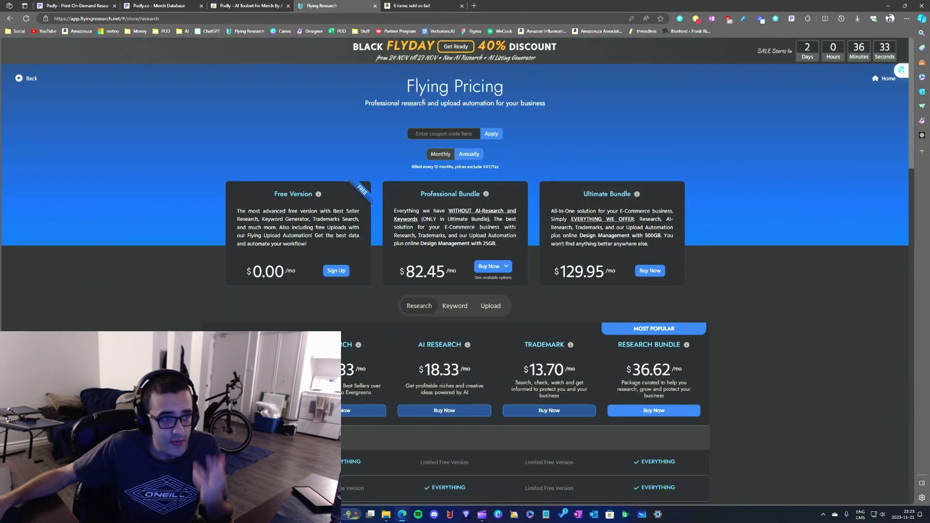
pyautogui.moveTo(407, 86); pyautogui.dragTo(505, 88)
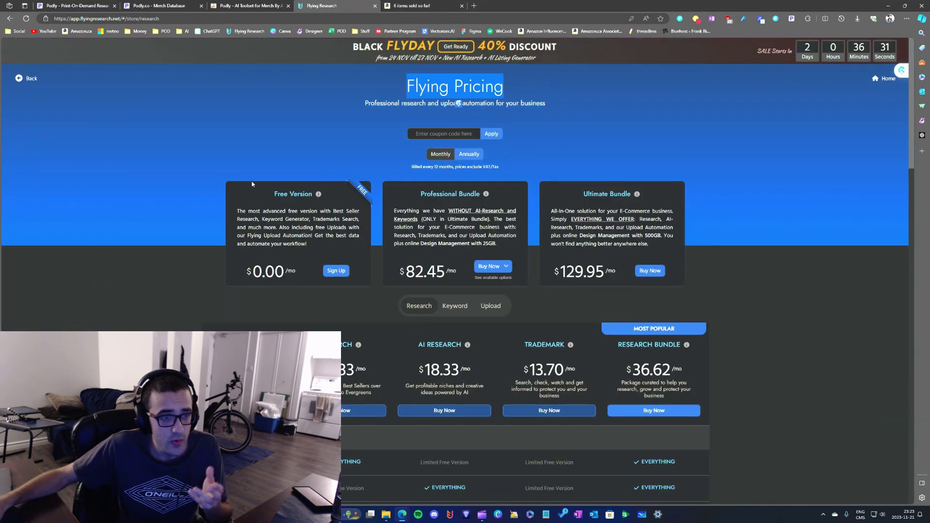
pyautogui.scroll(-4, 477, 235)
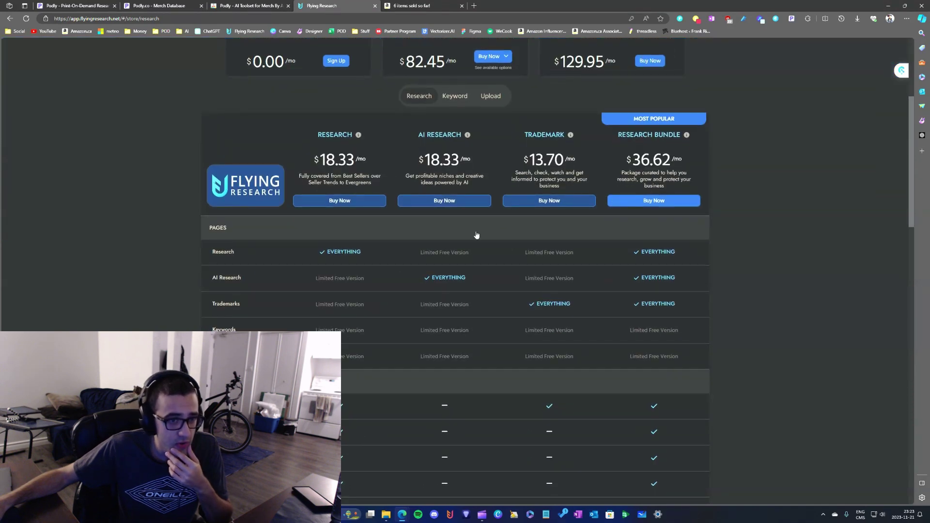
pyautogui.scroll(4, 476, 235)
pyautogui.moveTo(583, 194); pyautogui.dragTo(632, 193)
pyautogui.moveTo(652, 244); pyautogui.dragTo(551, 215)
pyautogui.click(551, 215)
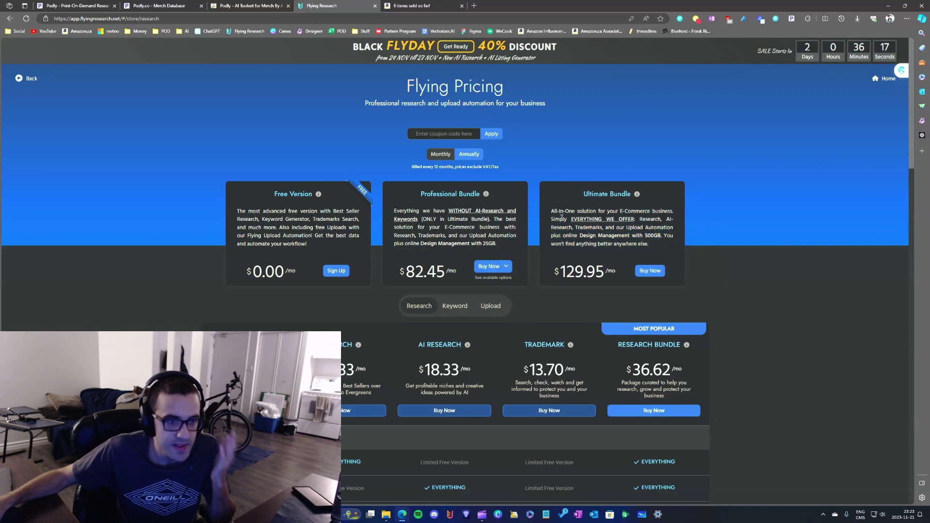
pyautogui.moveTo(632, 252); pyautogui.dragTo(551, 212)
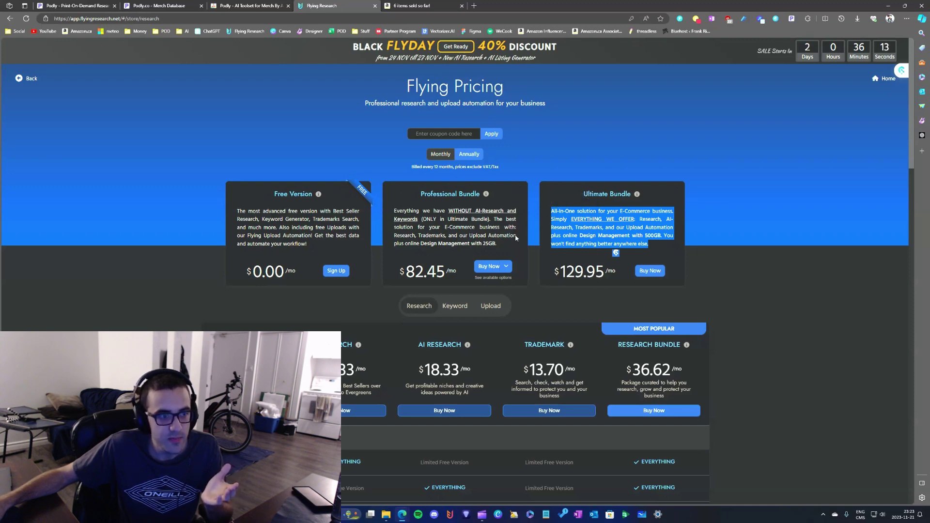
# Step: Highlight the Professional Bundle description and the words Management, online and Design, then go to Podly's store page
pyautogui.moveTo(496, 245); pyautogui.dragTo(394, 214)
pyautogui.click(439, 241)
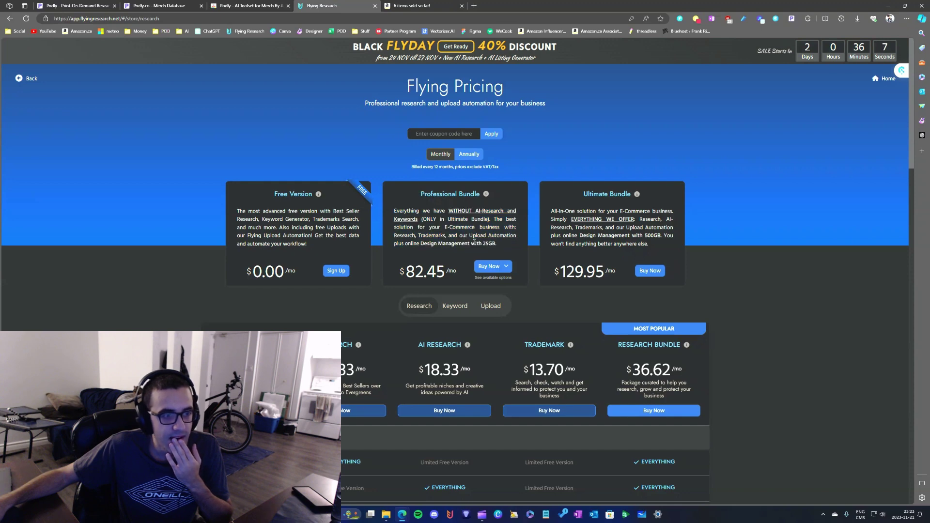
pyautogui.moveTo(504, 247); pyautogui.dragTo(397, 212)
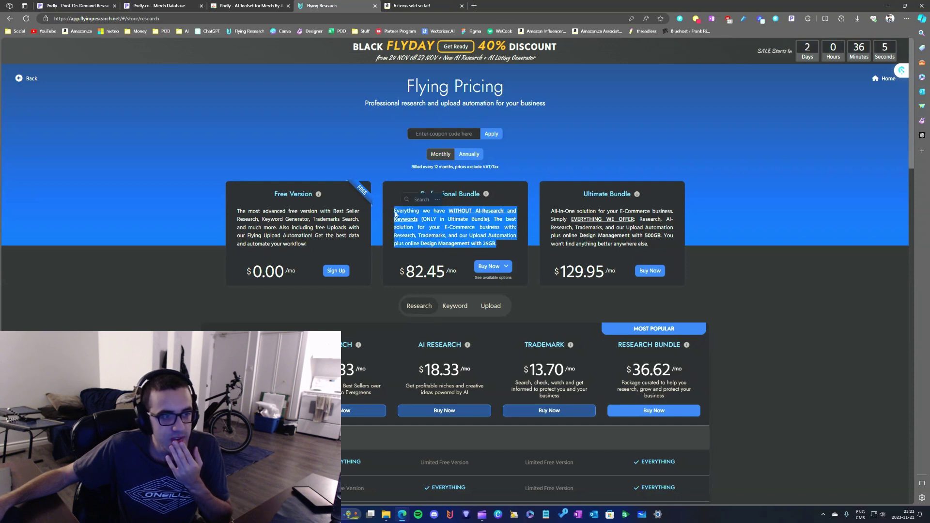
pyautogui.click(476, 244)
pyautogui.doubleClick(465, 243)
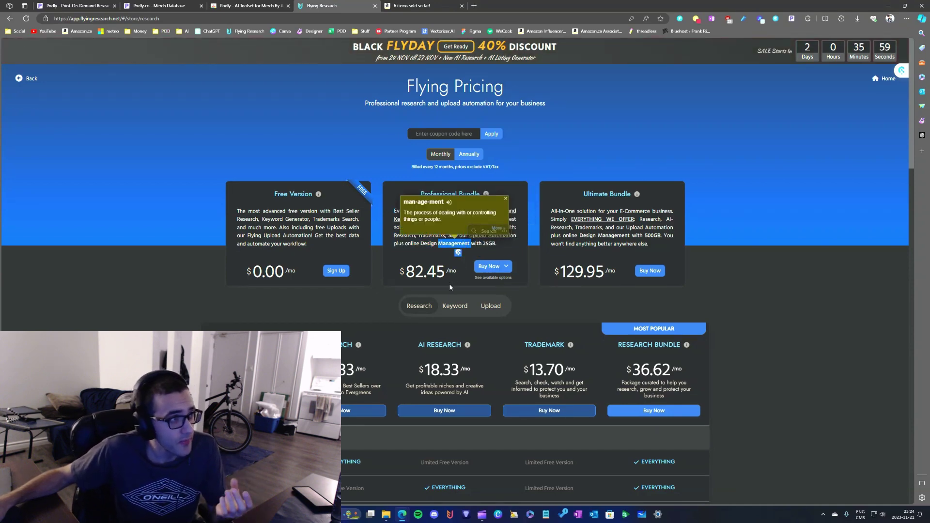
pyautogui.doubleClick(412, 243)
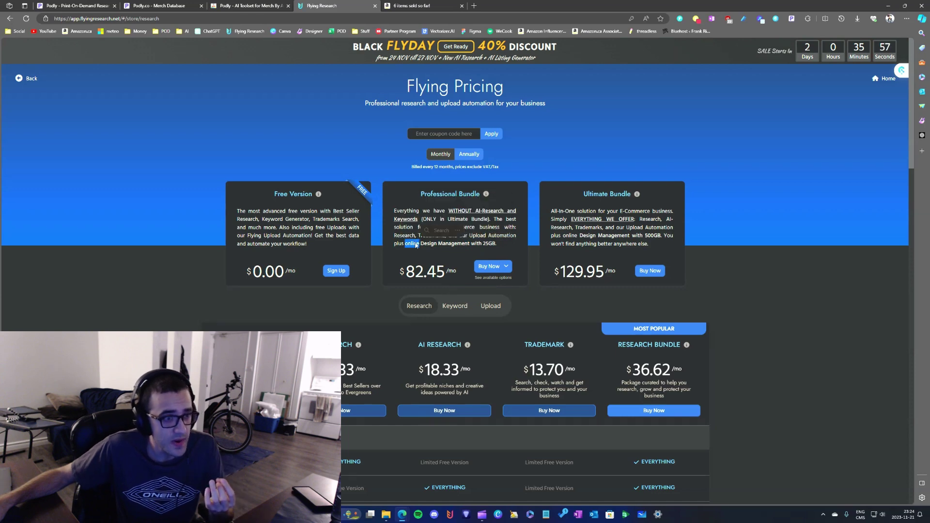
pyautogui.doubleClick(429, 243)
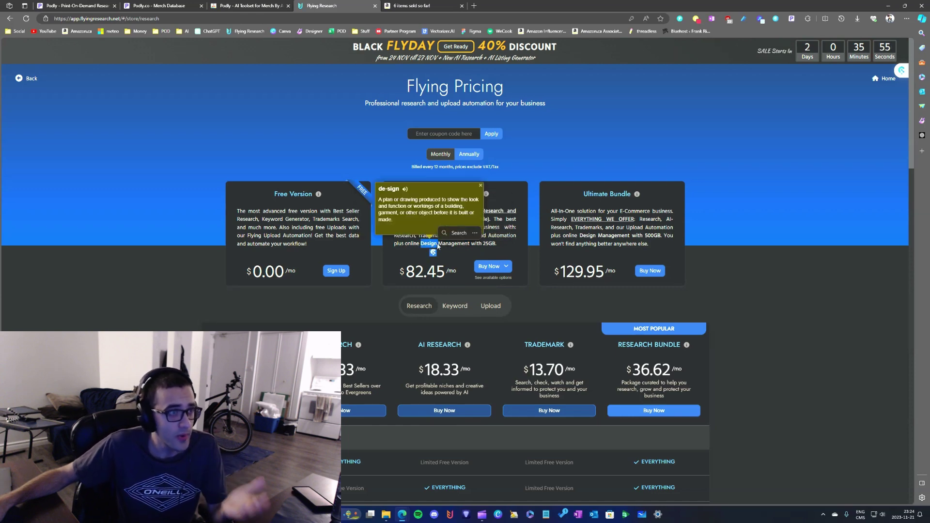
pyautogui.click(271, 6)
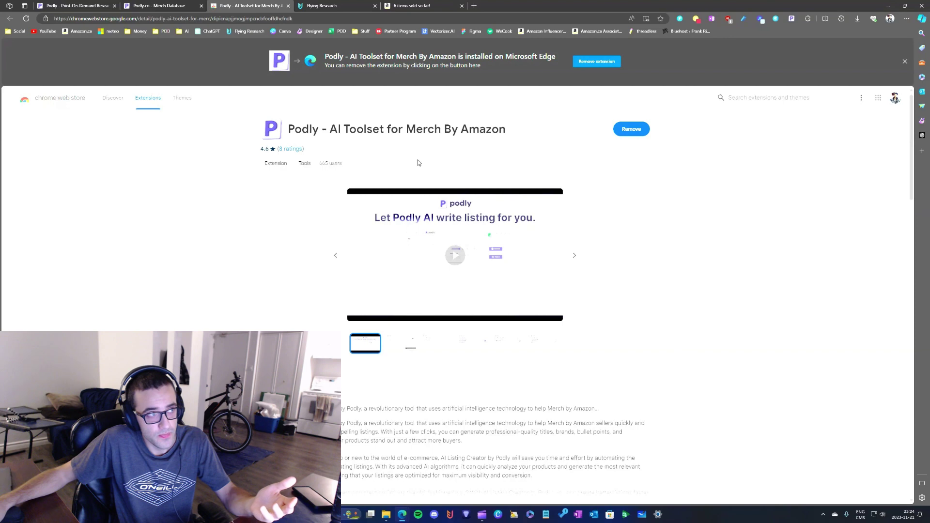
# Step: Bring up Podly's Merch Database and expand Listing Processor to show Keyword Processor, Listing Optimizer and Listing Database
pyautogui.click(203, 3)
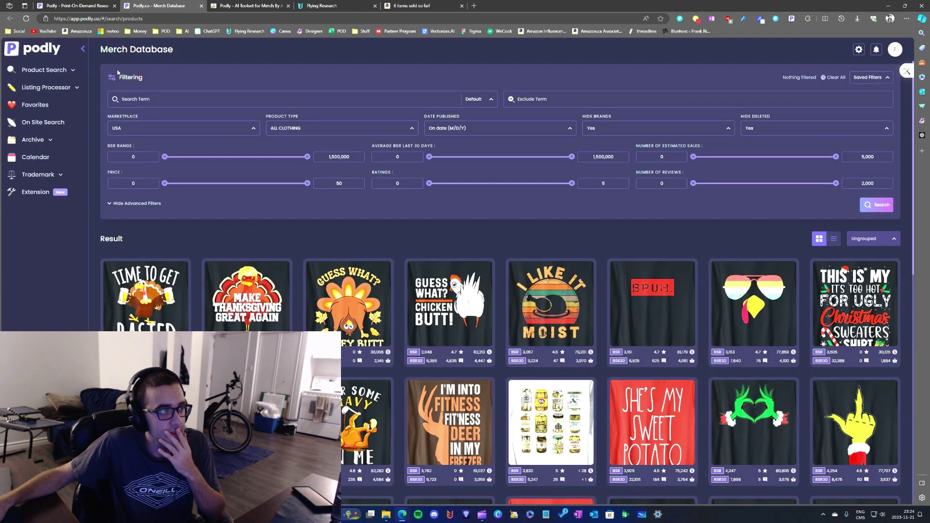
pyautogui.click(75, 94)
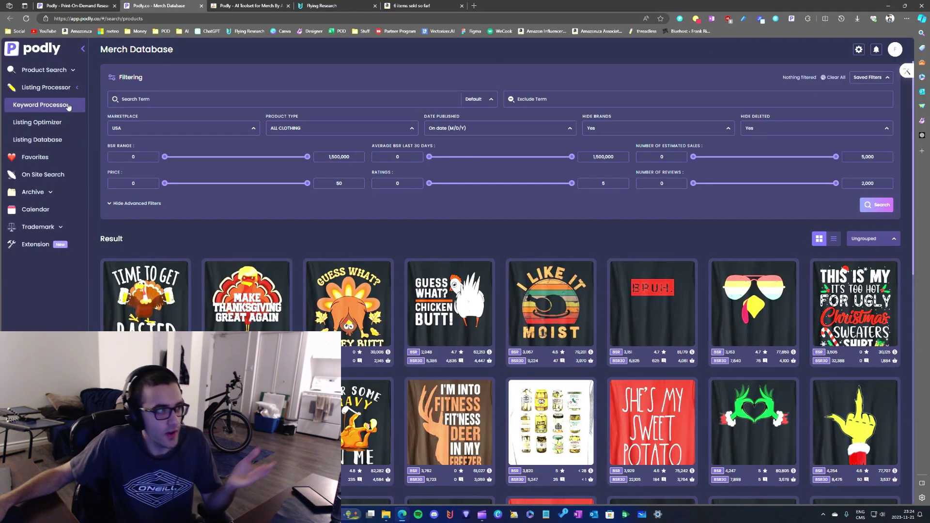